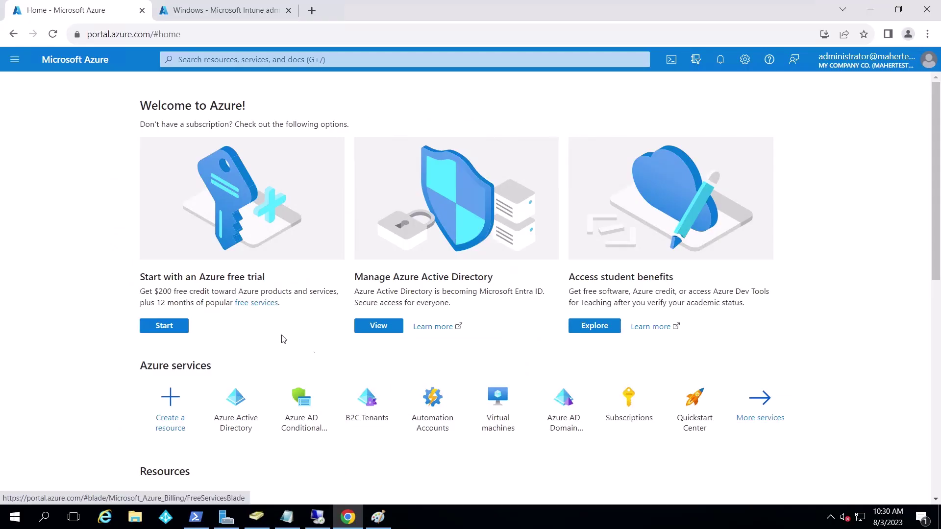
Confirm the Azure AD device list shows 0 devices, then switch to Active Directory Users and Computers
{"action": "left_click", "coordinate": [239, 414]}
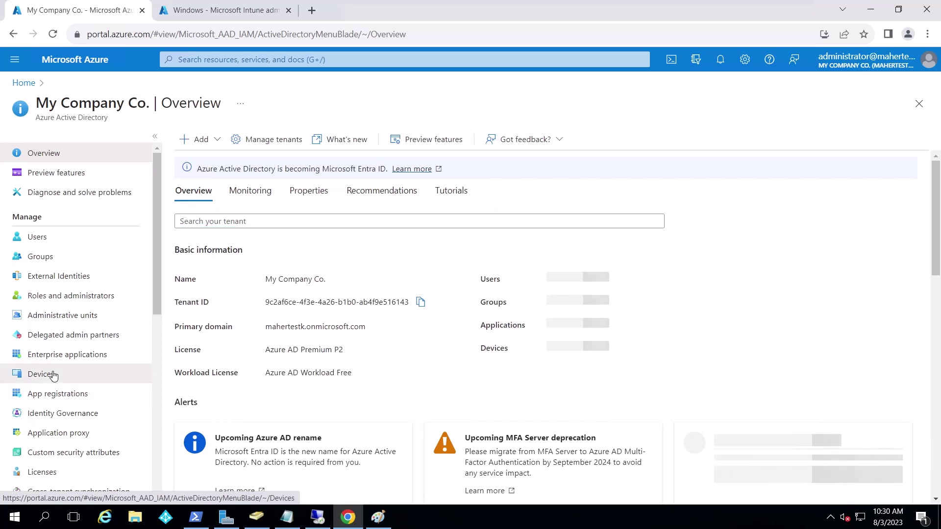
{"action": "left_click", "coordinate": [84, 374]}
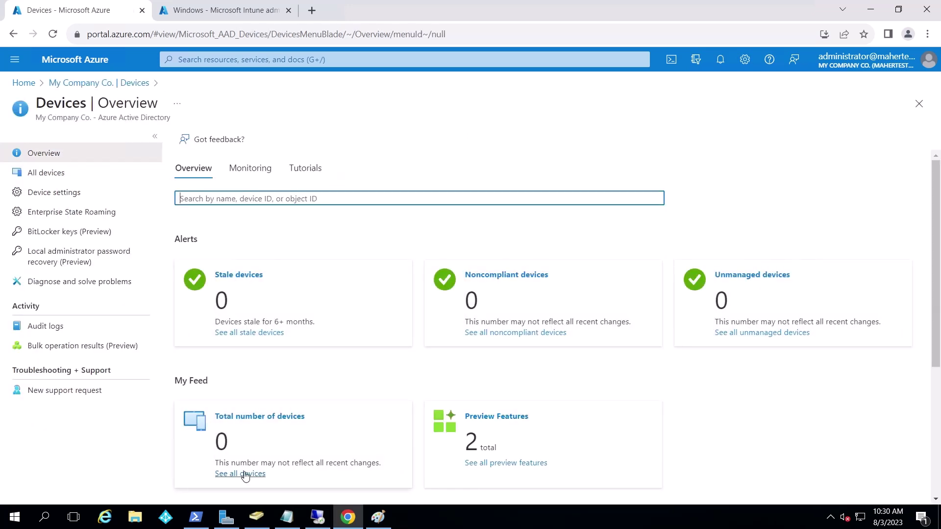
{"action": "left_click", "coordinate": [245, 474]}
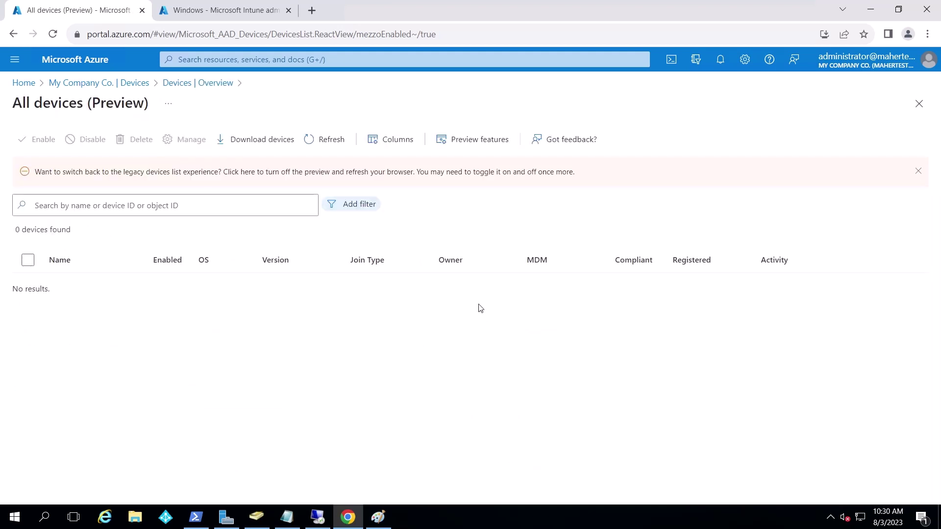
{"action": "left_click", "coordinate": [868, 11]}
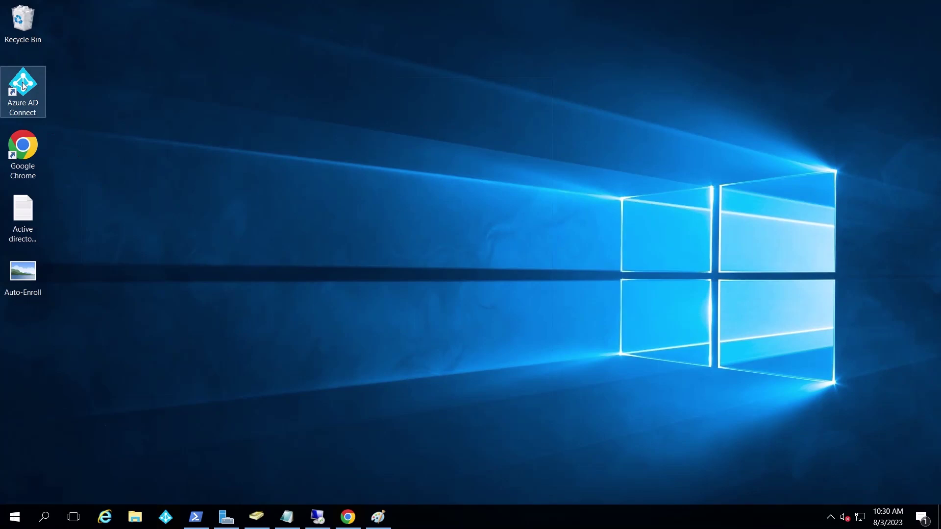
{"action": "left_click", "coordinate": [257, 517]}
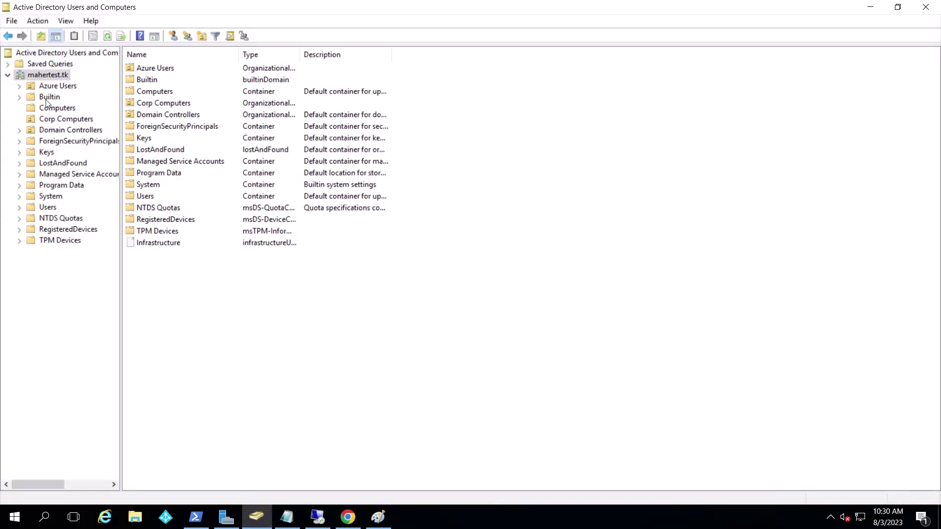
Move the LT-TEST-PC computer account from Computers into the Corp Computers OU
{"action": "left_click", "coordinate": [56, 108]}
{"action": "left_click", "coordinate": [143, 69]}
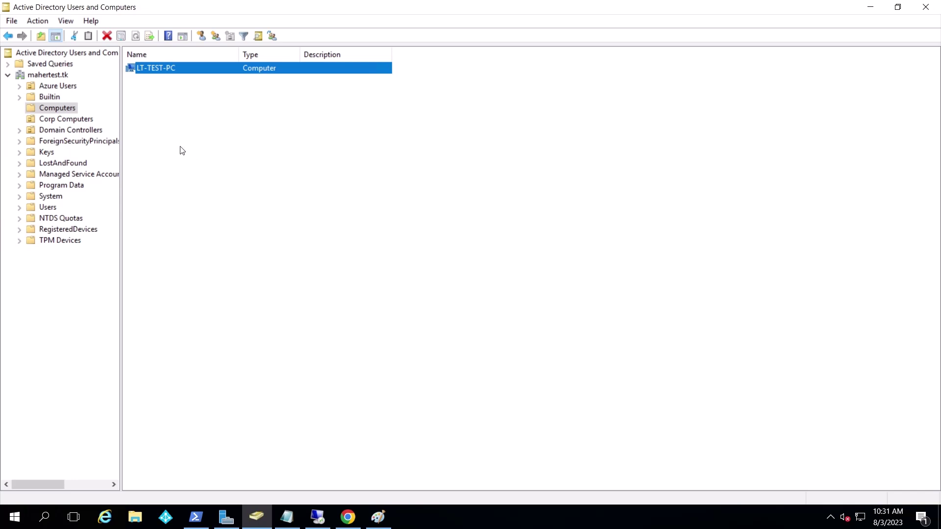
{"action": "left_click", "coordinate": [70, 120]}
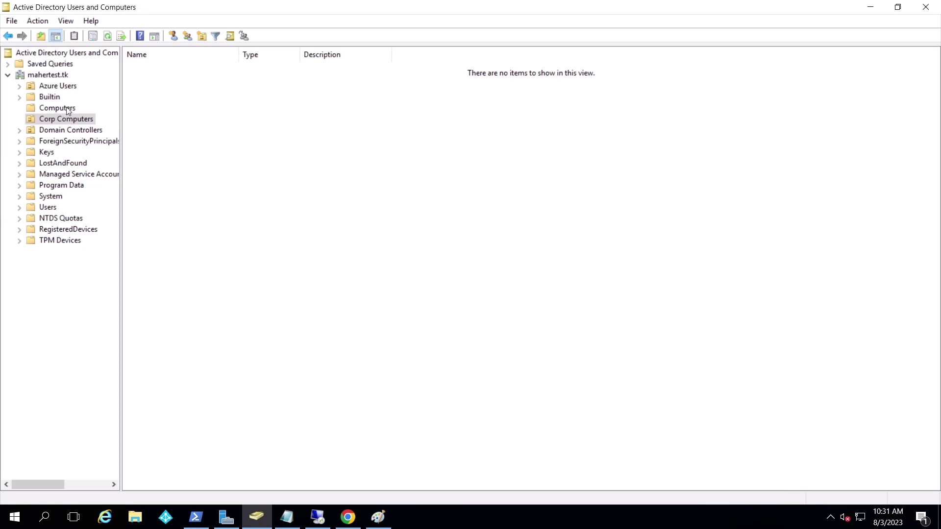
{"action": "left_click", "coordinate": [68, 111]}
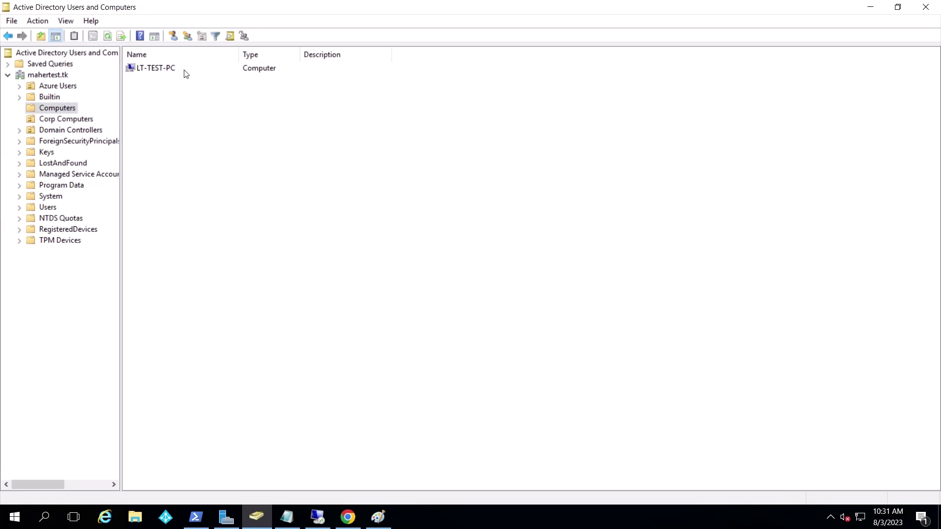
{"action": "left_click", "coordinate": [157, 72]}
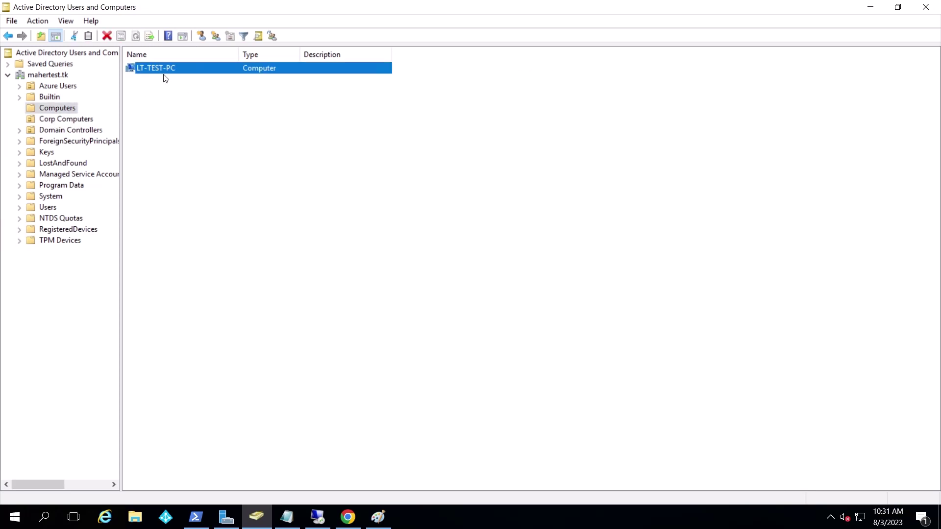
{"action": "left_click_drag", "start_coordinate": [168, 73], "coordinate": [89, 120]}
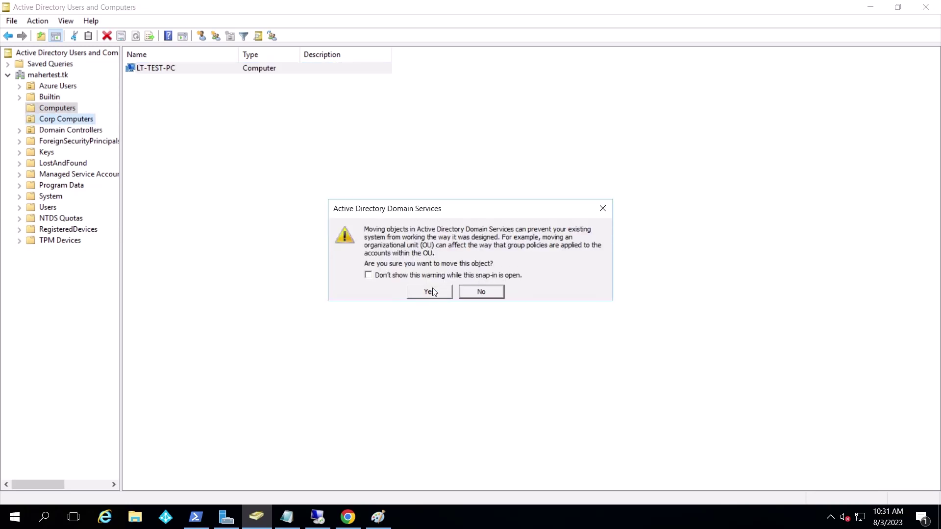
{"action": "left_click", "coordinate": [431, 292]}
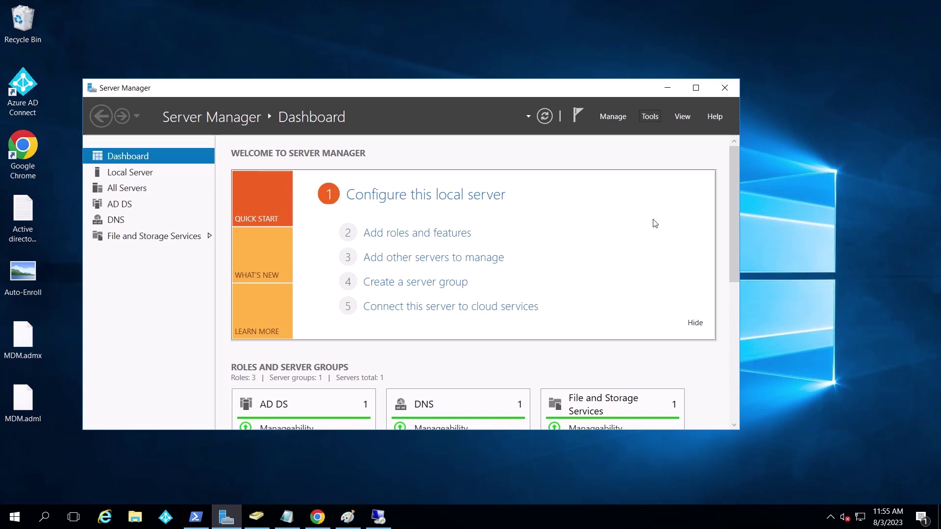
In Group Policy Management, create a GPO named 'Intune Auto Enroll' linked to Corp Computers
{"action": "left_click", "coordinate": [651, 121]}
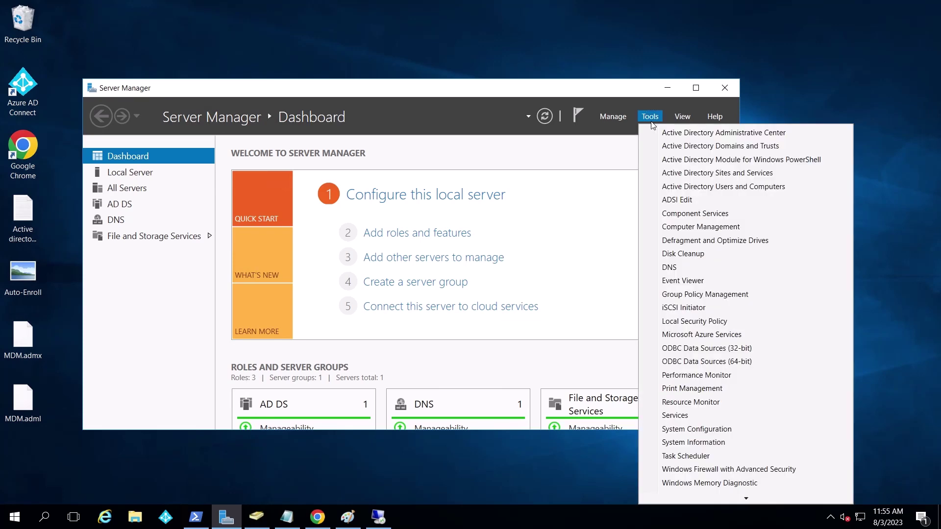
{"action": "left_click", "coordinate": [638, 297]}
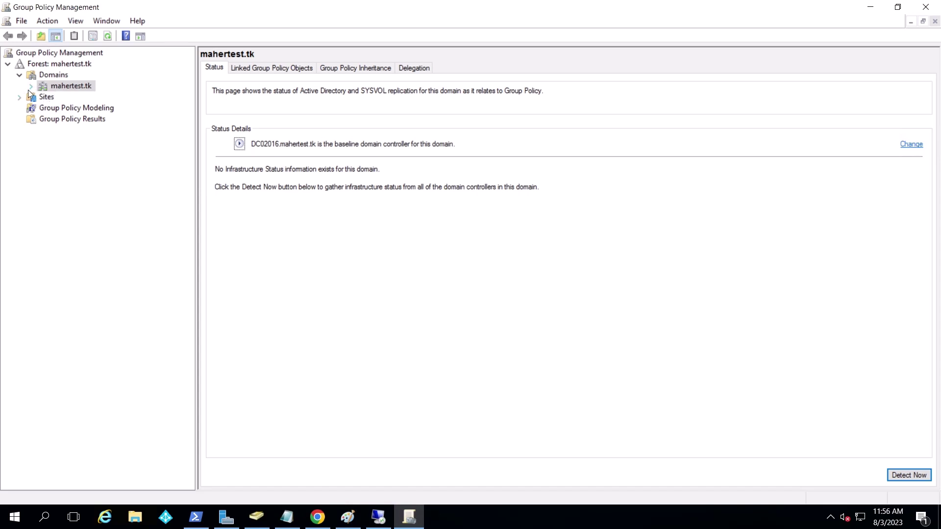
{"action": "left_click", "coordinate": [31, 86]}
{"action": "left_click", "coordinate": [79, 122]}
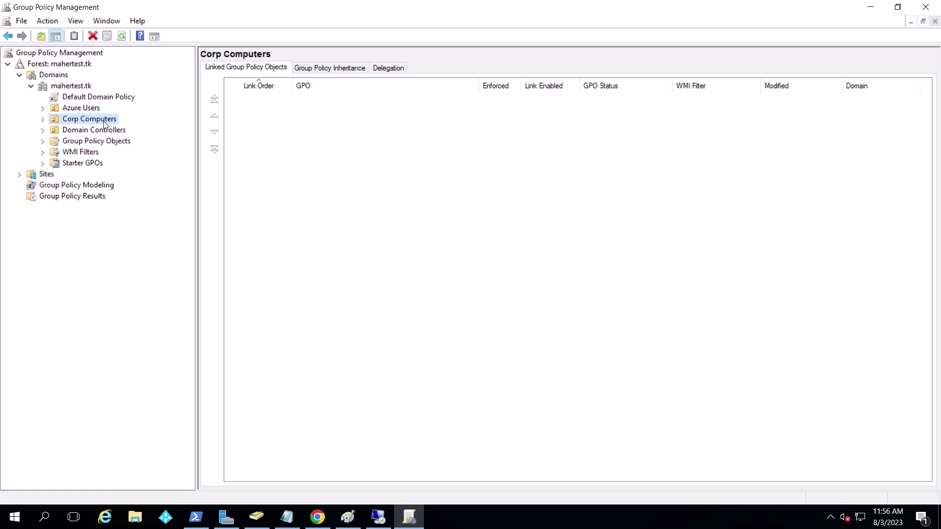
{"action": "right_click", "coordinate": [104, 123]}
{"action": "left_click", "coordinate": [118, 127]}
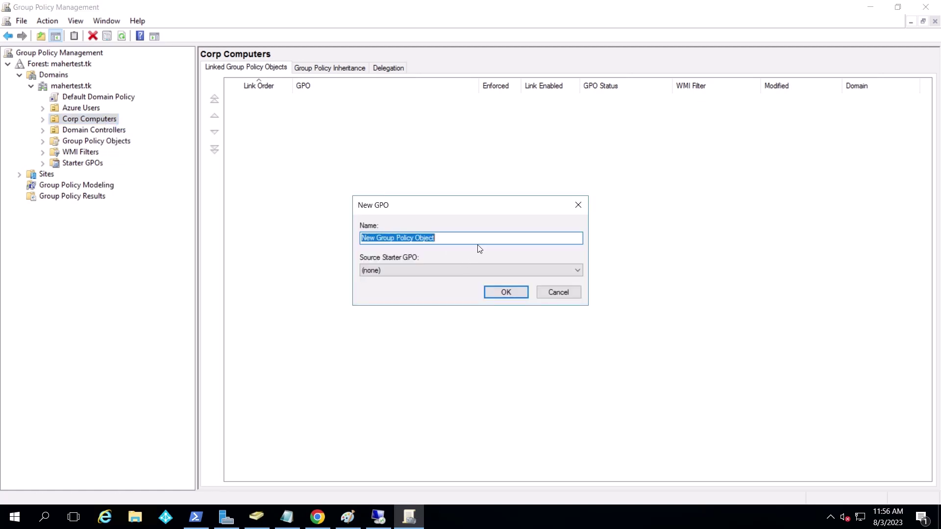
{"action": "type", "text": "Intune"}
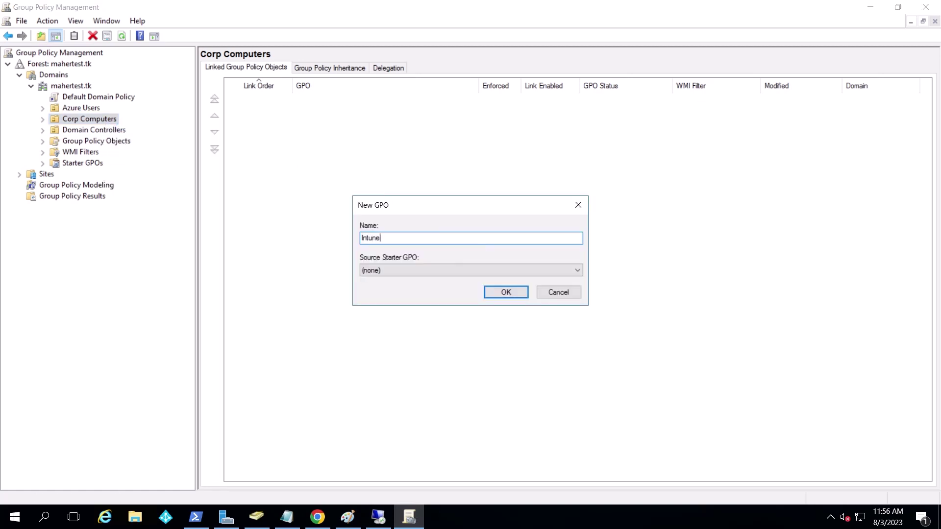
{"action": "type", "text": " Auto Enroll"}
{"action": "left_click", "coordinate": [509, 293]}
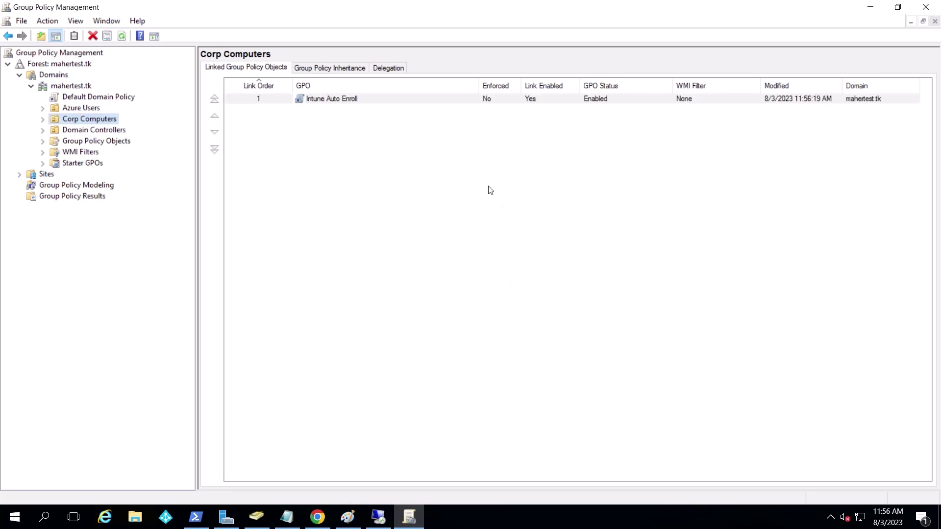
Open the Intune Auto Enroll GPO for editing in a maximized policy editor
{"action": "left_click", "coordinate": [43, 119]}
{"action": "left_click", "coordinate": [103, 130]}
{"action": "right_click", "coordinate": [105, 131]}
{"action": "left_click", "coordinate": [195, 141]}
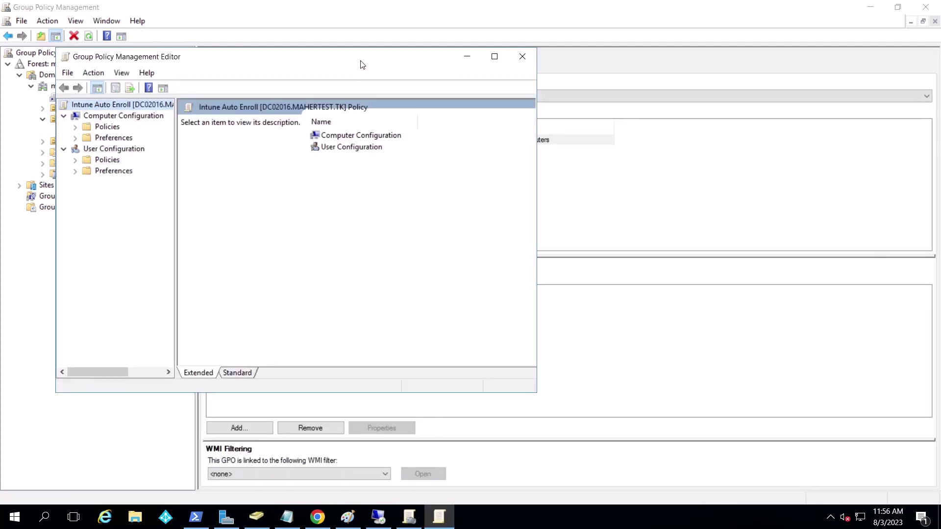
{"action": "double_click", "coordinate": [362, 64]}
Navigate to Administrative Templates > Windows Components > MDM and review both MDM enrollment settings
{"action": "left_click", "coordinate": [19, 75]}
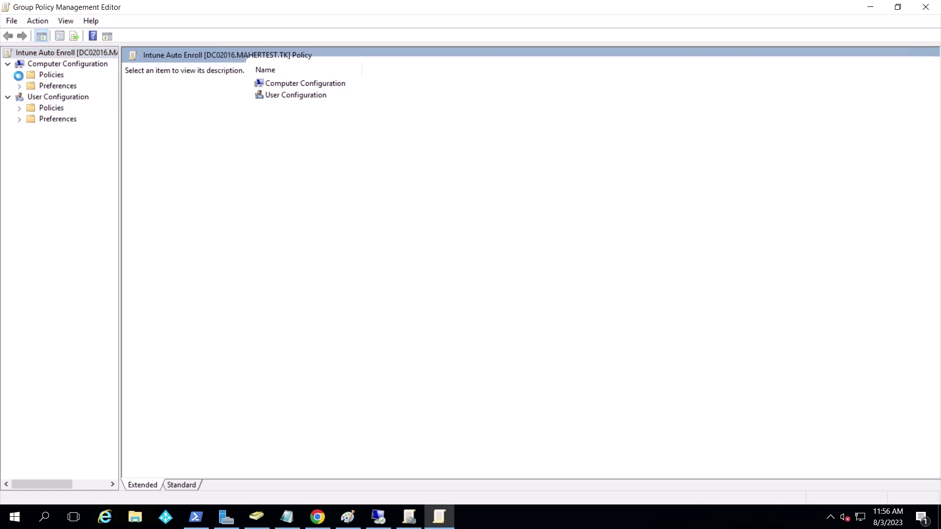
{"action": "left_click", "coordinate": [63, 108]}
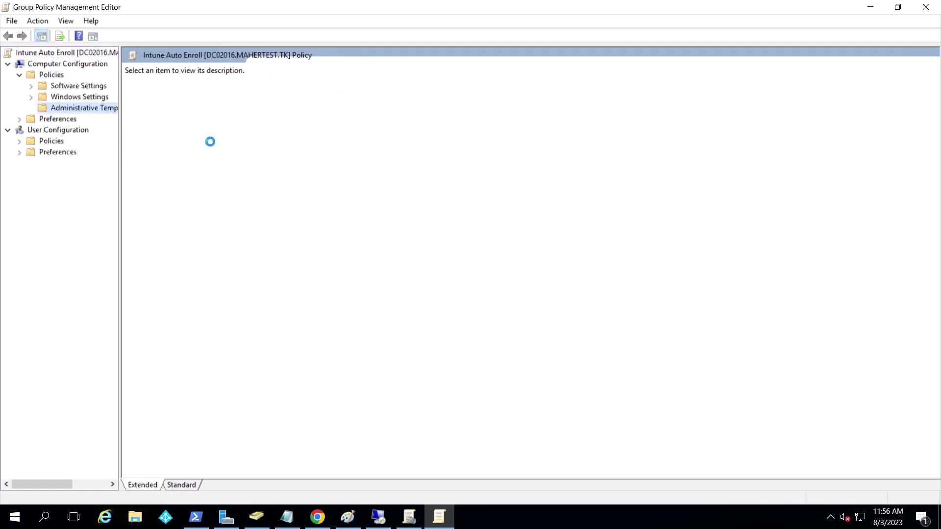
{"action": "double_click", "coordinate": [98, 197]}
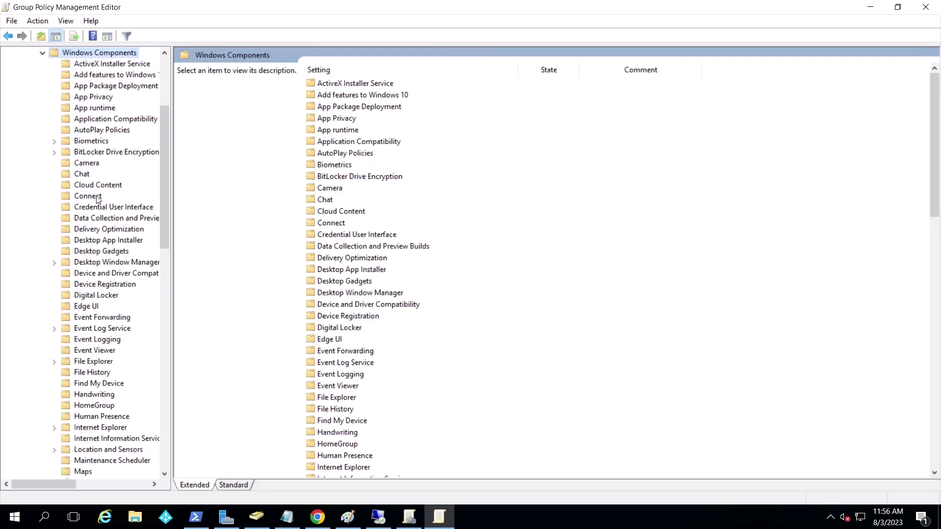
{"action": "left_click_drag", "start_coordinate": [171, 216], "coordinate": [193, 240]}
{"action": "scroll", "coordinate": [192, 195], "scroll_direction": "down", "scroll_amount": 1}
{"action": "left_click", "coordinate": [84, 339]}
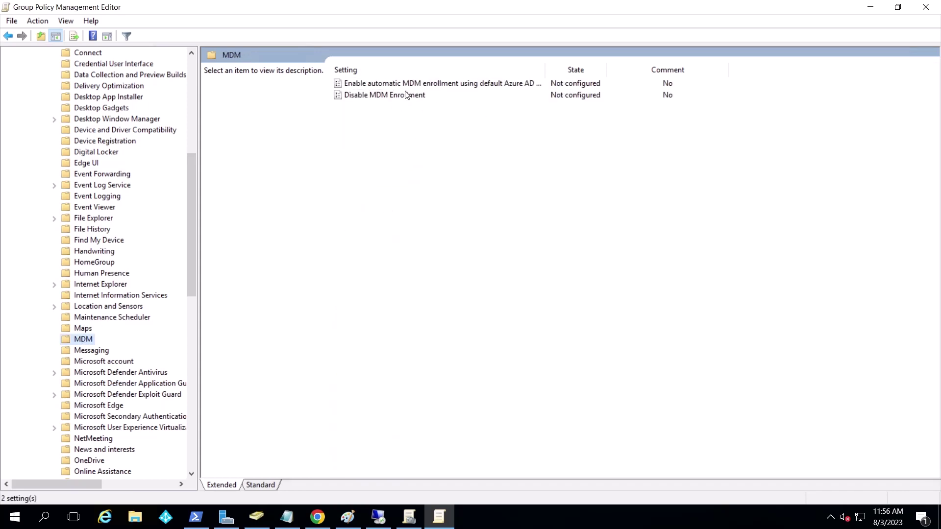
{"action": "left_click", "coordinate": [410, 86]}
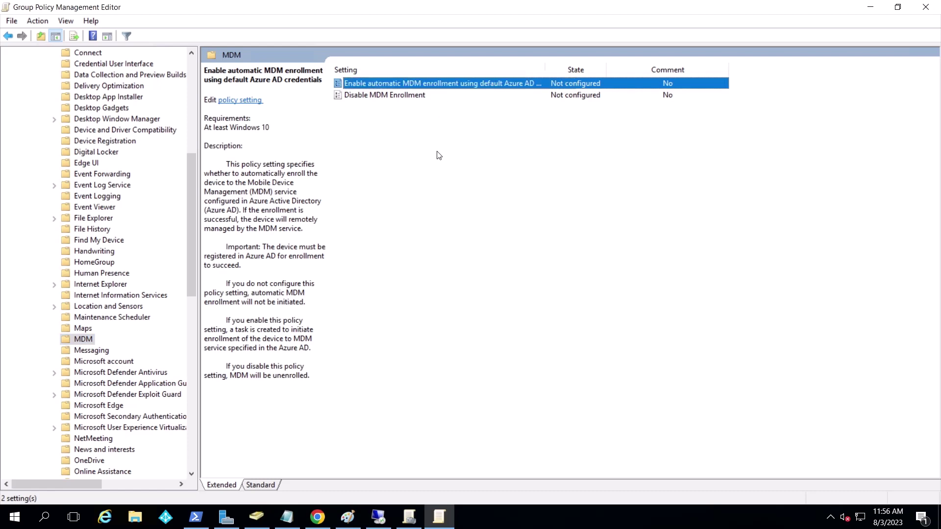
{"action": "left_click", "coordinate": [393, 95]}
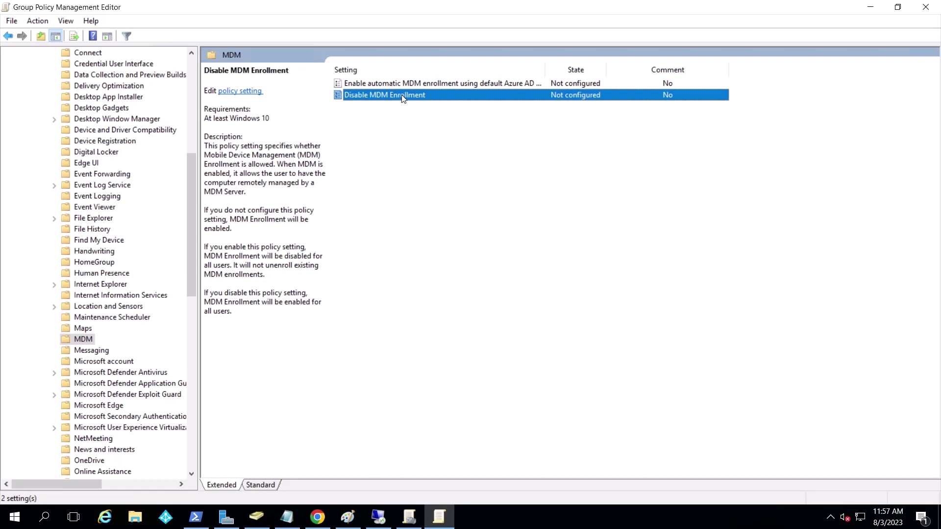
{"action": "double_click", "coordinate": [402, 96]}
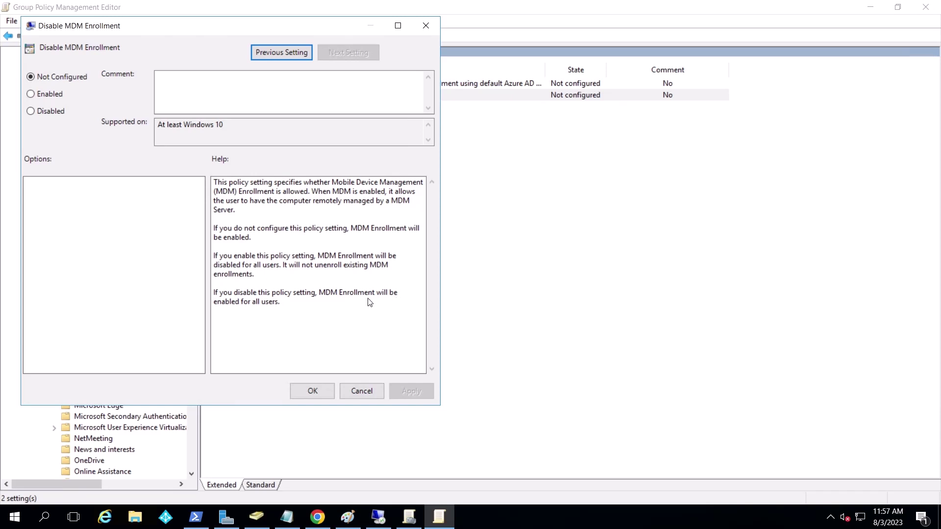
Enable automatic MDM enrollment using default Azure AD credentials with User Credential
{"action": "left_click", "coordinate": [372, 391]}
{"action": "left_click", "coordinate": [431, 85]}
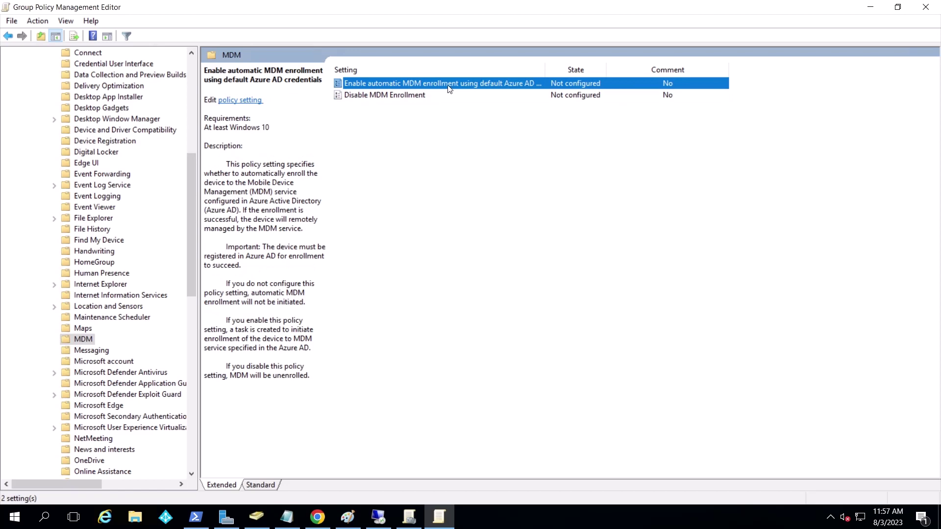
{"action": "double_click", "coordinate": [450, 87]}
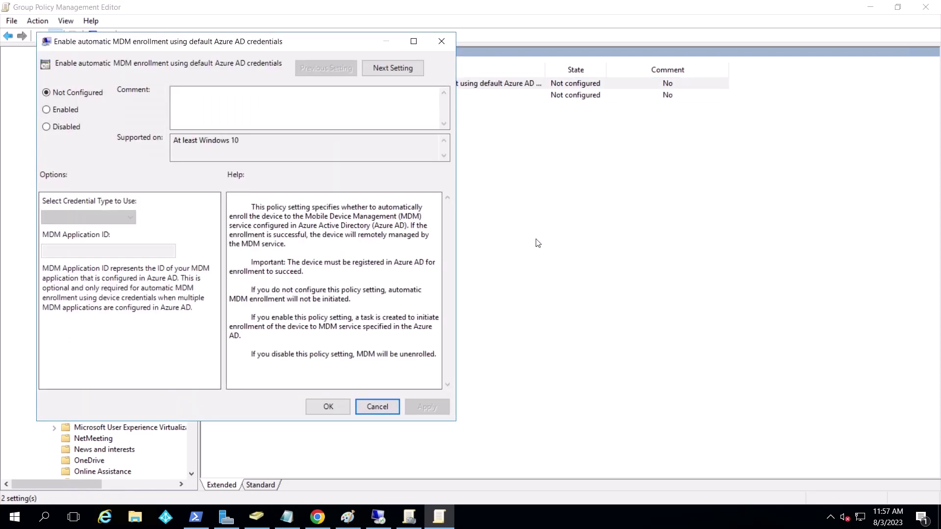
{"action": "left_click_drag", "start_coordinate": [228, 43], "coordinate": [403, 65]}
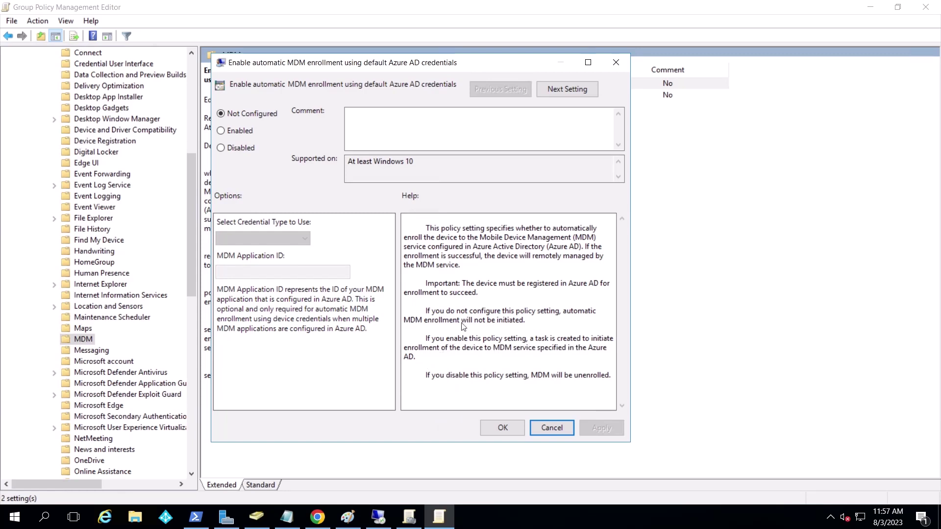
{"action": "left_click", "coordinate": [234, 130]}
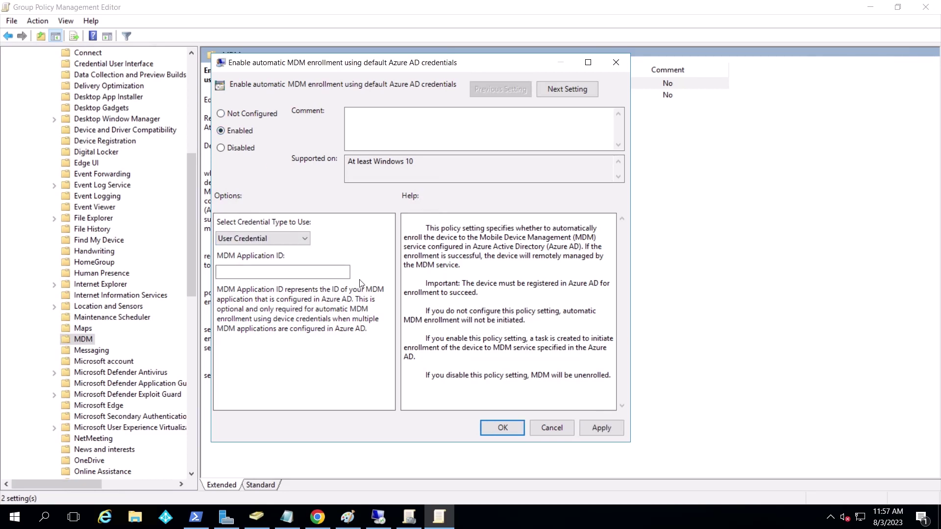
{"action": "left_click", "coordinate": [506, 428]}
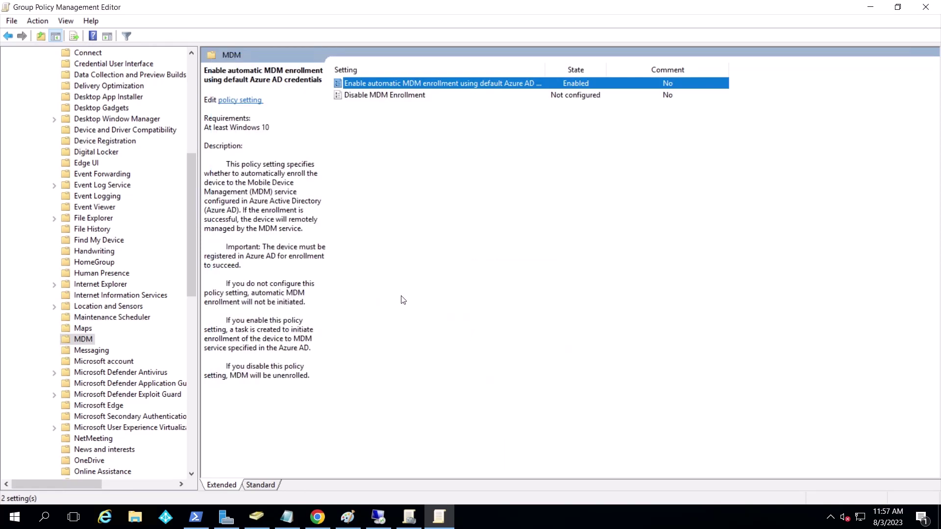
{"action": "left_click", "coordinate": [109, 141]}
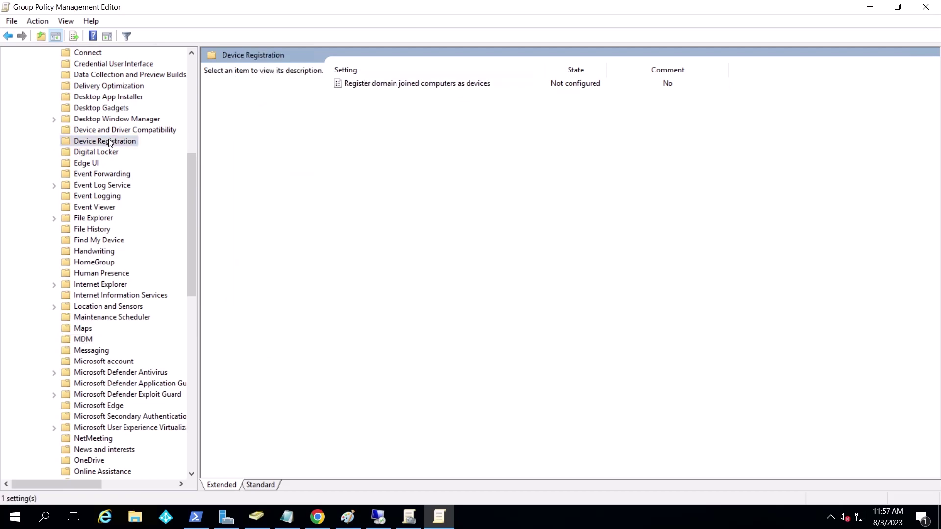
Enable the 'Register domain joined computers as devices' policy and return to the desktop
{"action": "double_click", "coordinate": [428, 83]}
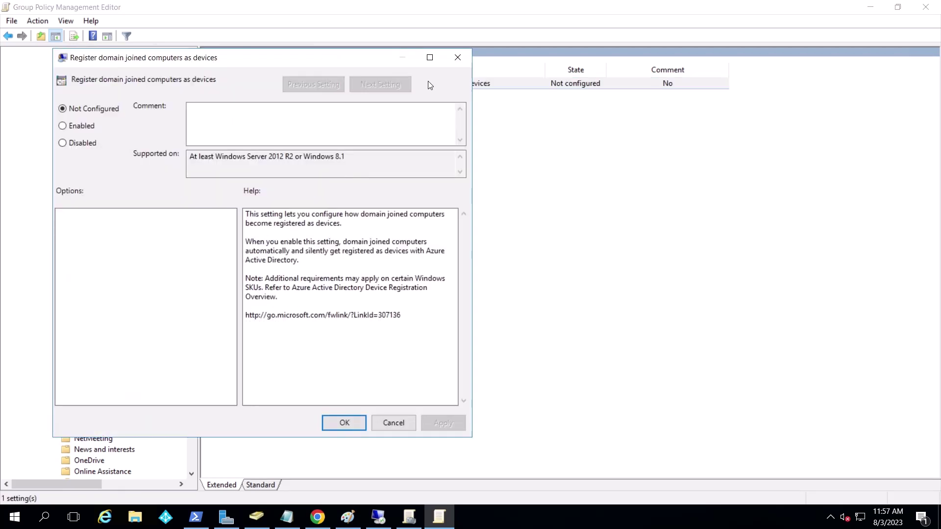
{"action": "key", "text": "alt+e"}
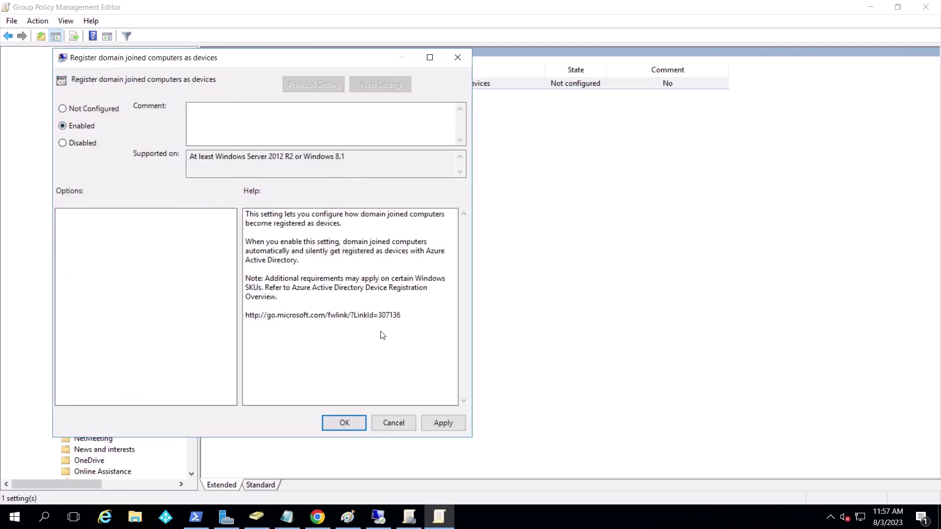
{"action": "left_click", "coordinate": [351, 422]}
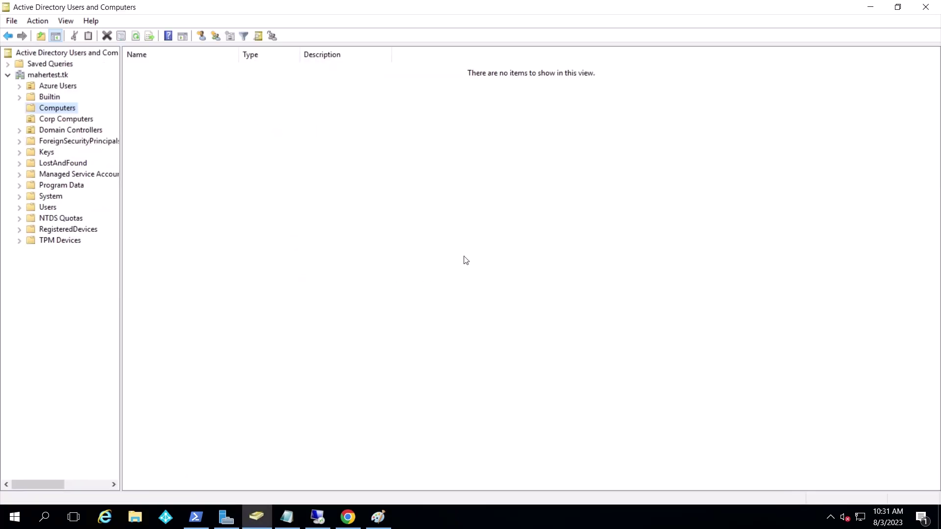
{"action": "left_click", "coordinate": [871, 7]}
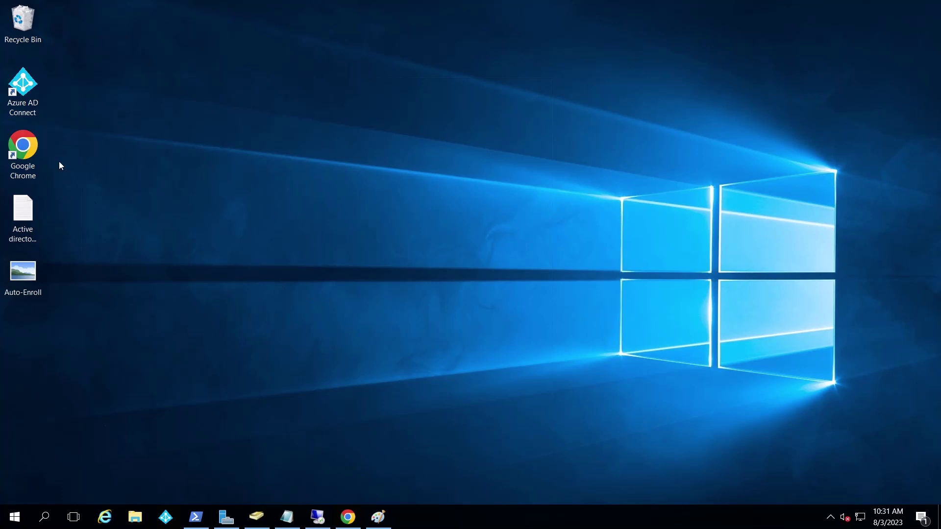
Launch Azure AD Connect and choose the Configure device options task
{"action": "double_click", "coordinate": [23, 85]}
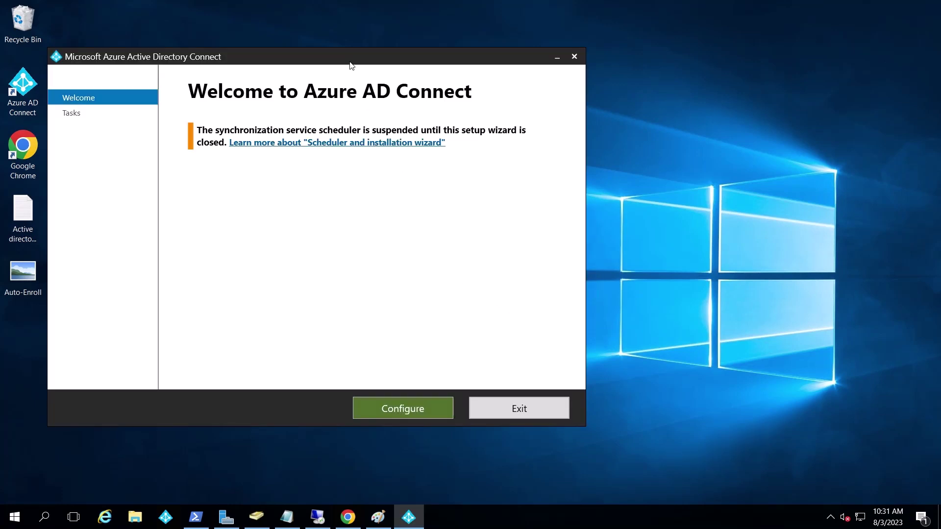
{"action": "left_click_drag", "start_coordinate": [351, 65], "coordinate": [443, 72]}
{"action": "left_click", "coordinate": [499, 415]}
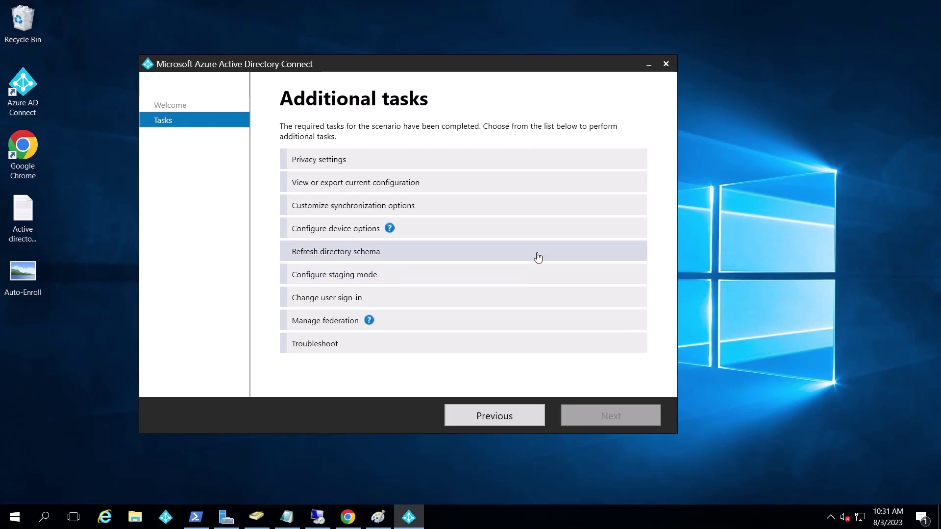
{"action": "left_click", "coordinate": [345, 234]}
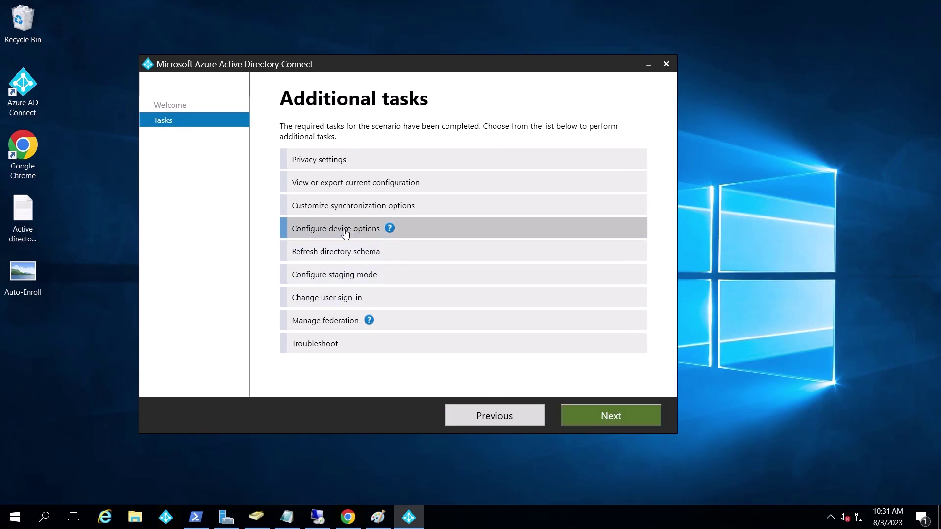
{"action": "left_click", "coordinate": [582, 414]}
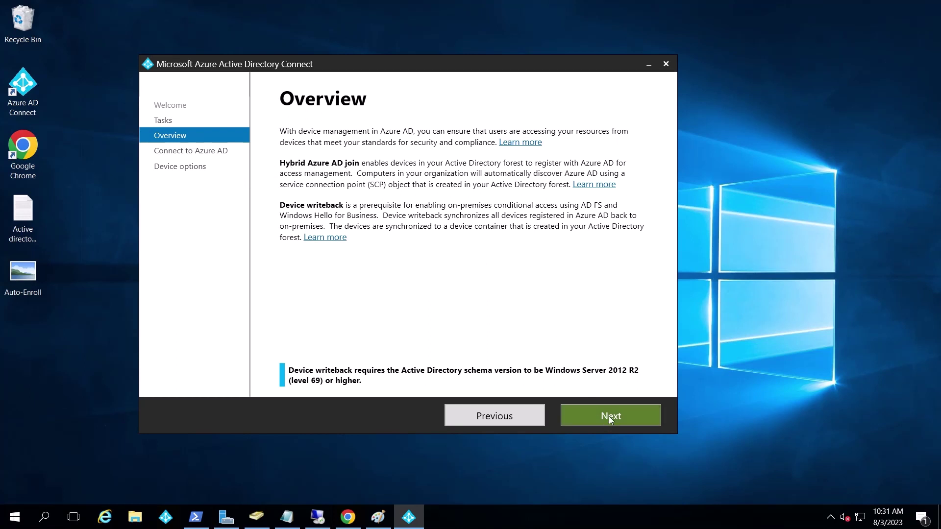
Sign in with the Azure AD admin password and choose Configure Hybrid Azure AD join
{"action": "left_click", "coordinate": [609, 416]}
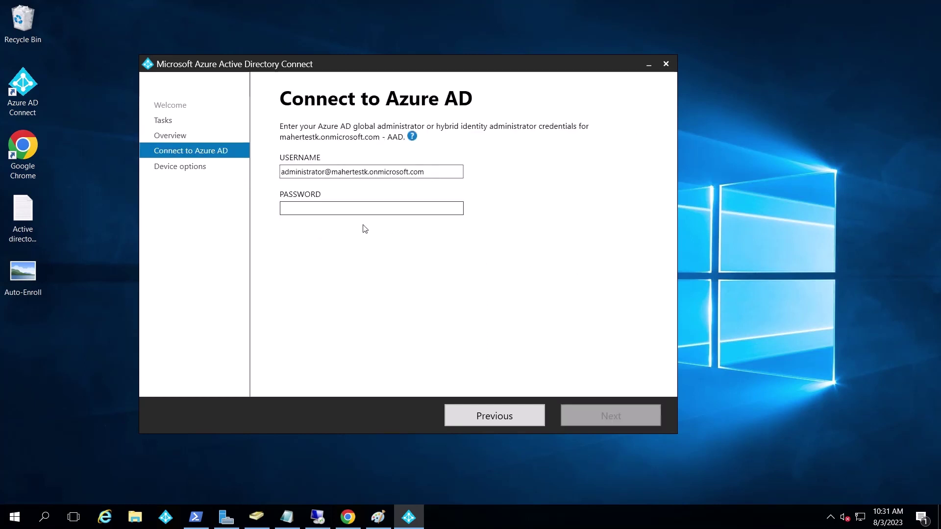
{"action": "left_click", "coordinate": [342, 211]}
{"action": "key", "text": "ctrl+v"}
{"action": "left_click", "coordinate": [621, 415]}
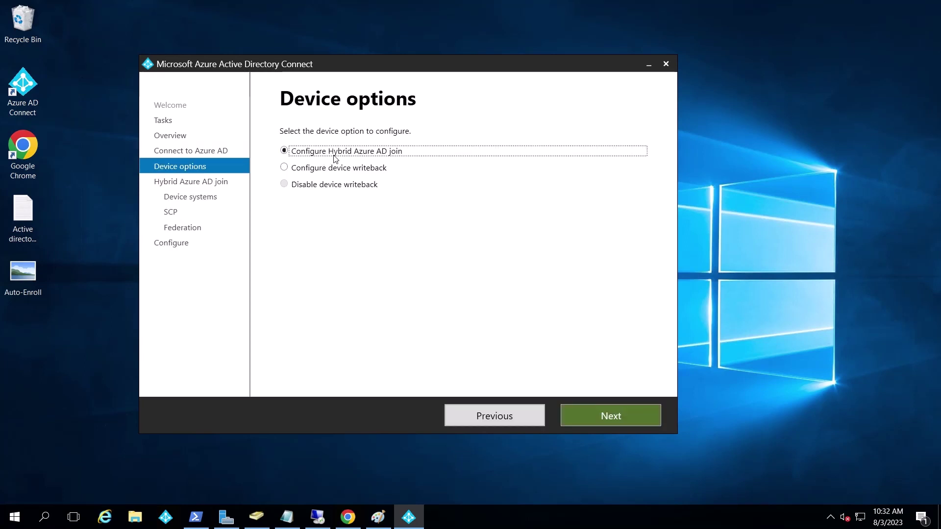
{"action": "left_click", "coordinate": [613, 415]}
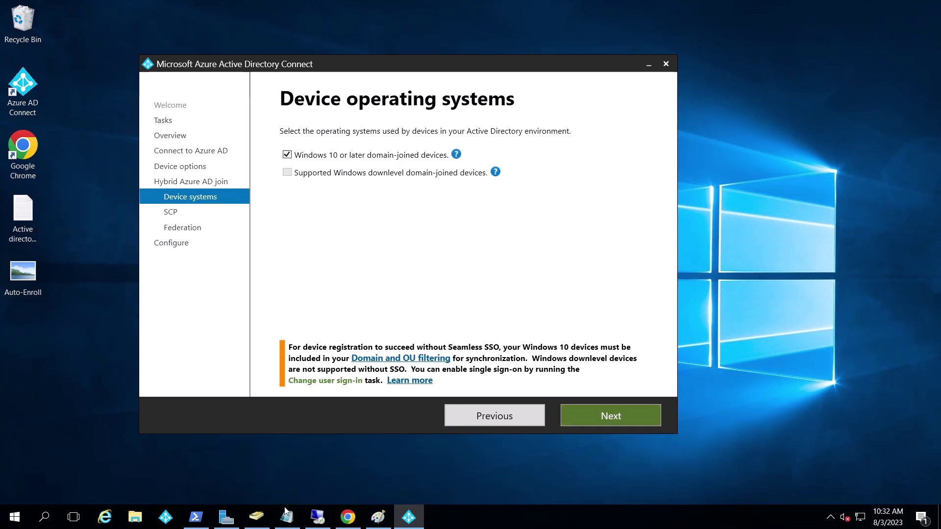
{"action": "left_click", "coordinate": [623, 415]}
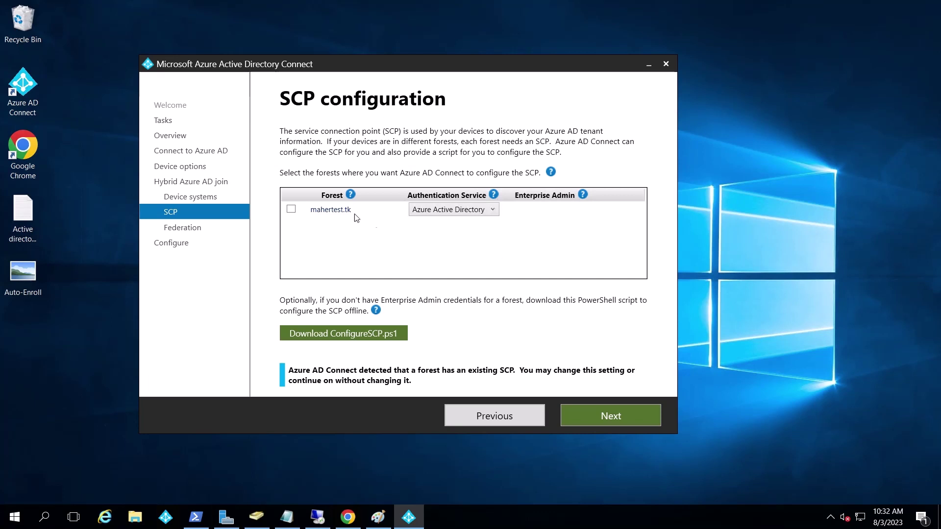
Include the mahertest.tk forest in SCP configuration with Azure Active Directory authentication
{"action": "left_click", "coordinate": [291, 209]}
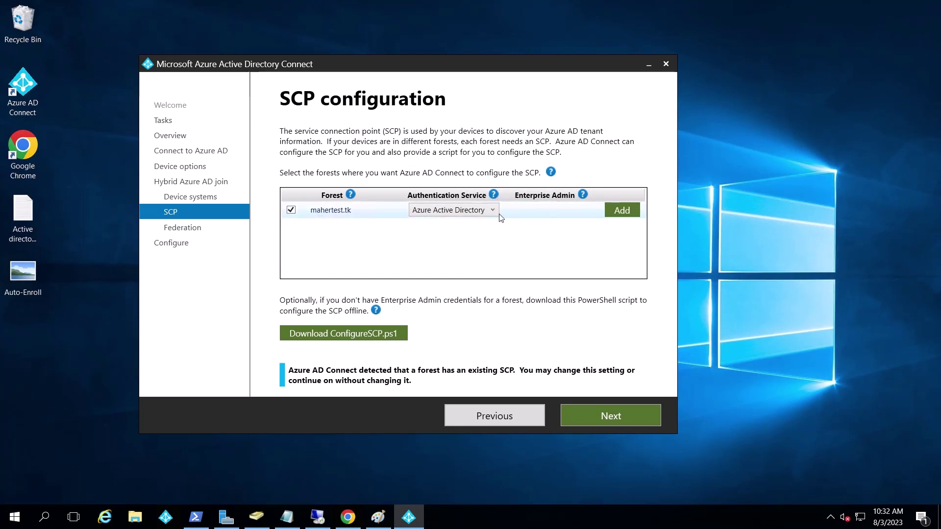
{"action": "left_click", "coordinate": [451, 210]}
{"action": "left_click", "coordinate": [451, 220]}
Add enterprise admin credentials (user administrator) for the forest and continue to Federation configuration
{"action": "left_click", "coordinate": [613, 211]}
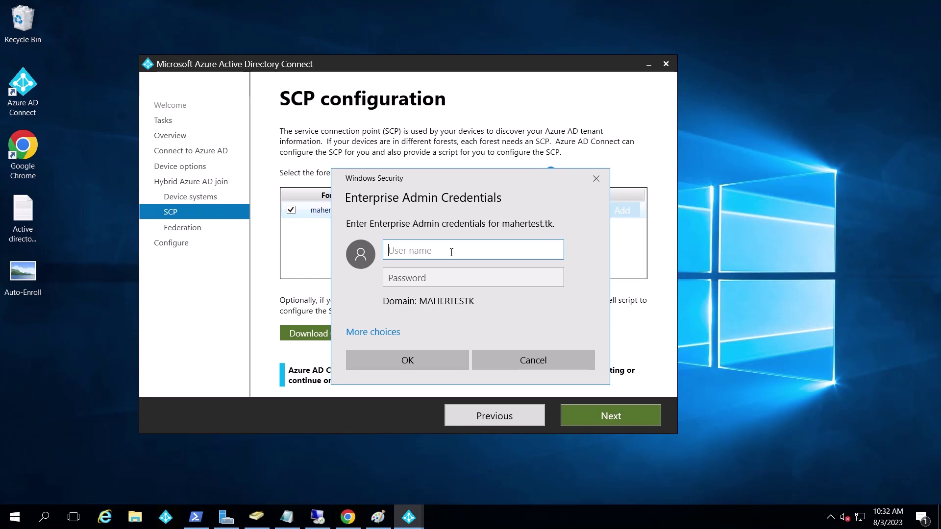
{"action": "type", "text": "administrator"}
{"action": "key", "text": "Tab"}
{"action": "type", "text": "******"}
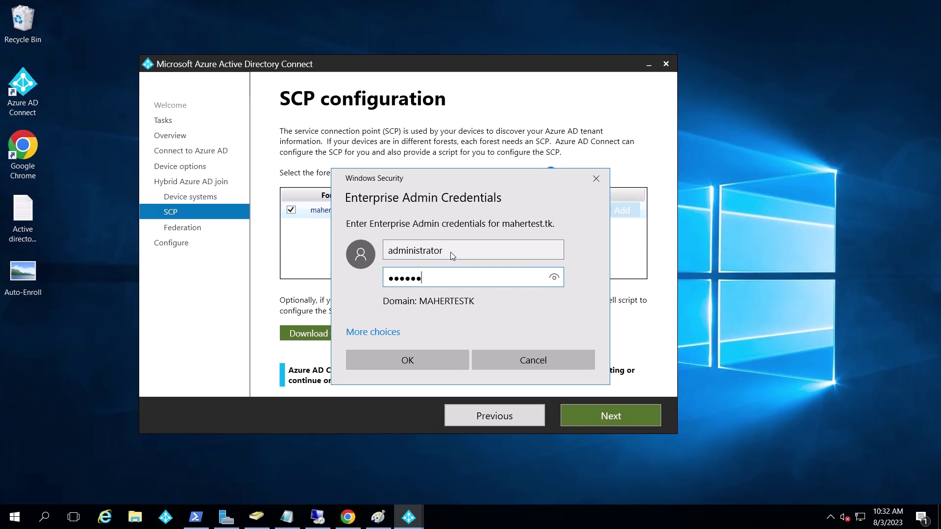
{"action": "left_click", "coordinate": [448, 368]}
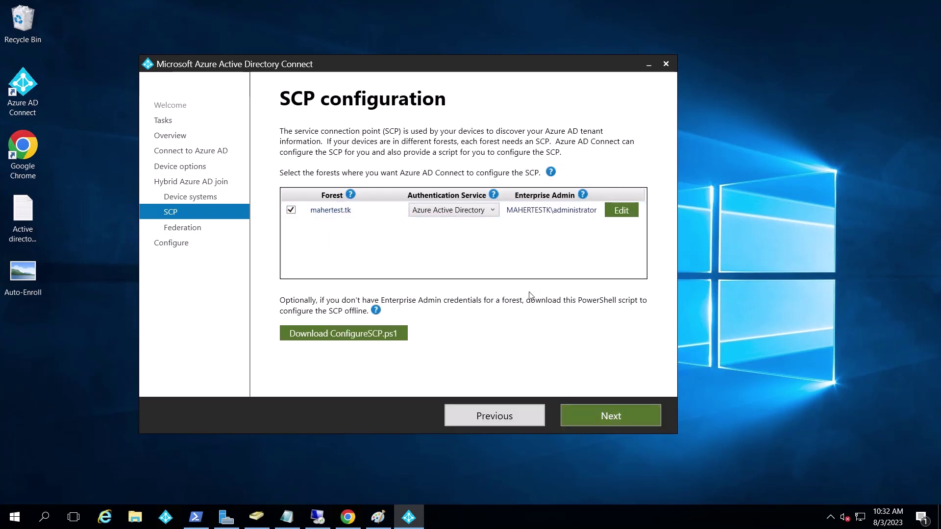
{"action": "left_click", "coordinate": [609, 415]}
{"action": "mouse_move", "coordinate": [317, 347]}
{"action": "left_click", "coordinate": [613, 418]}
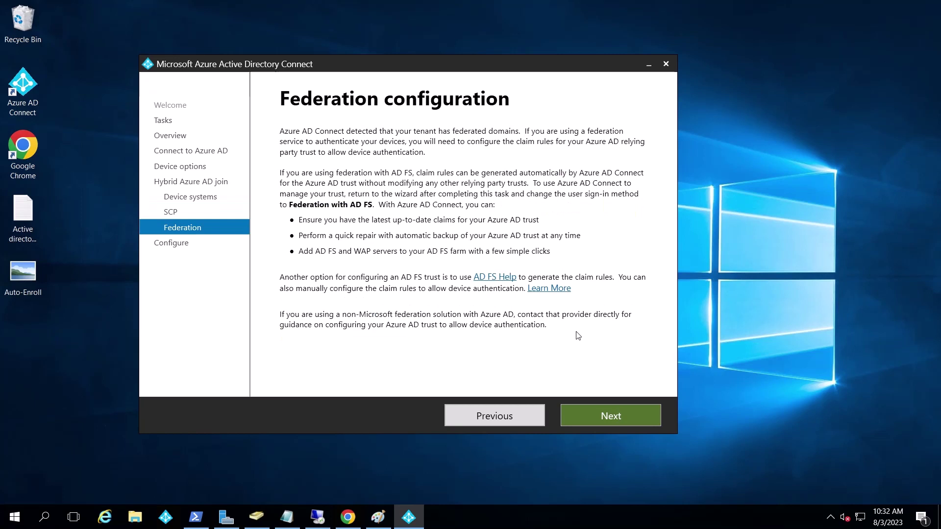
Run the Hybrid Azure AD join configuration and exit the wizard once it completes
{"action": "left_click", "coordinate": [614, 419]}
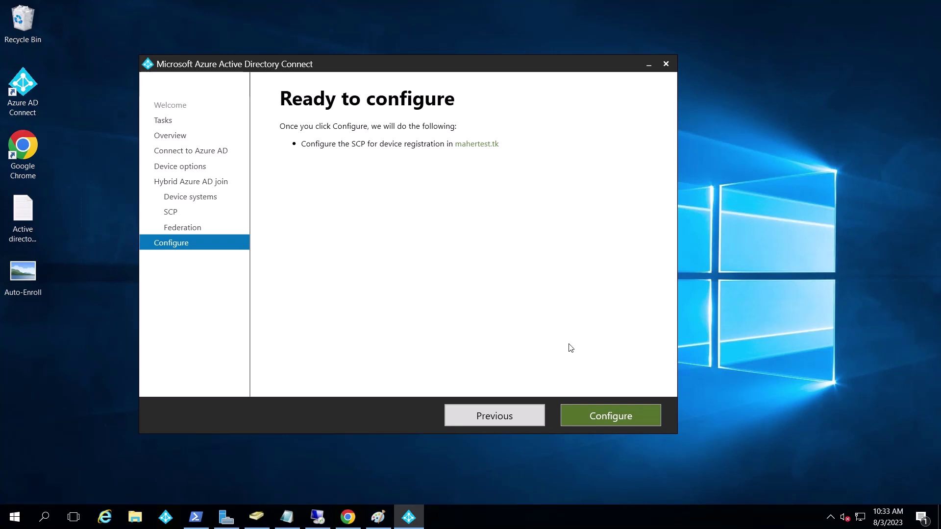
{"action": "left_click", "coordinate": [581, 415]}
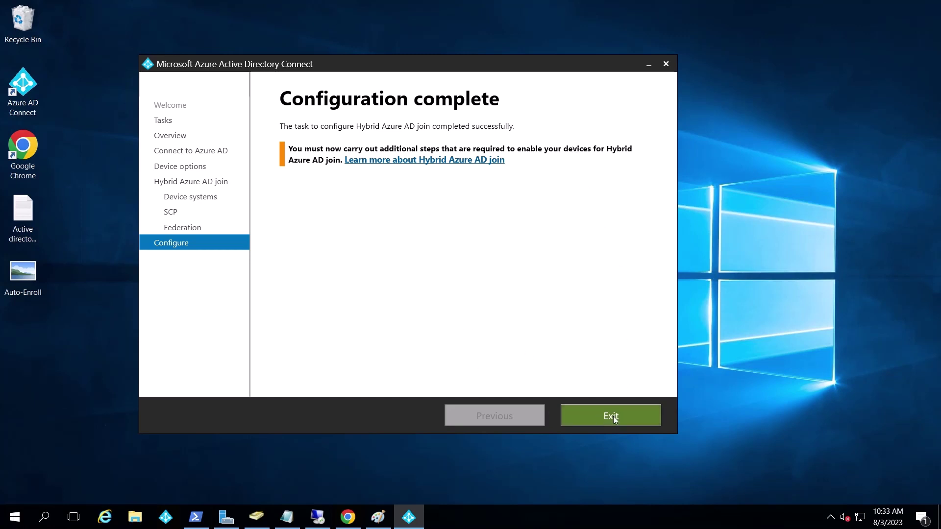
{"action": "left_click", "coordinate": [578, 416]}
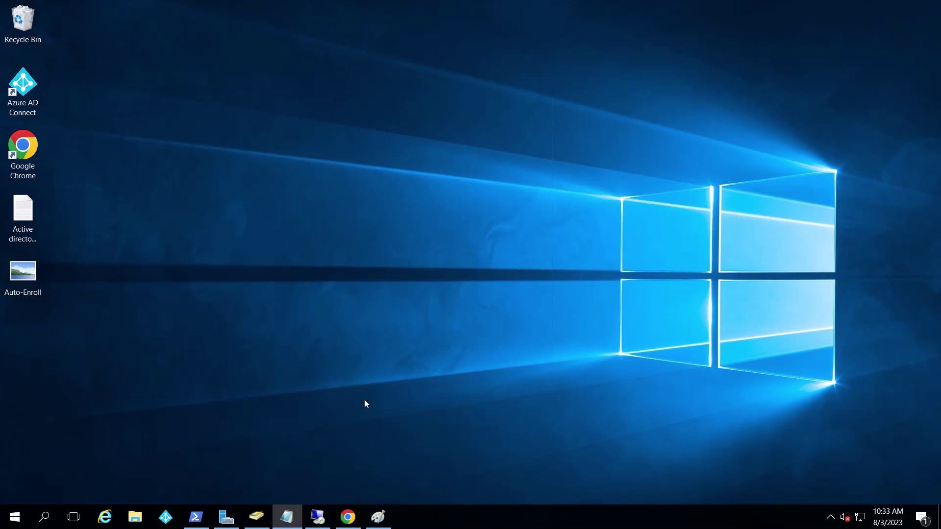
Verify the remote PC's device name is LT-TEST-PC on its About page, then return to the host
{"action": "left_click", "coordinate": [318, 518]}
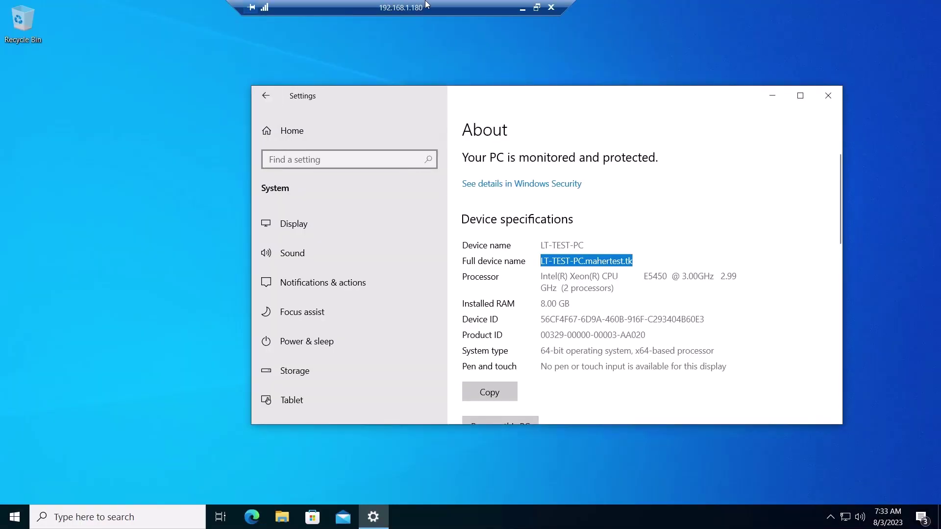
{"action": "left_click_drag", "start_coordinate": [426, 4], "coordinate": [457, 6]}
{"action": "left_click", "coordinate": [593, 265]}
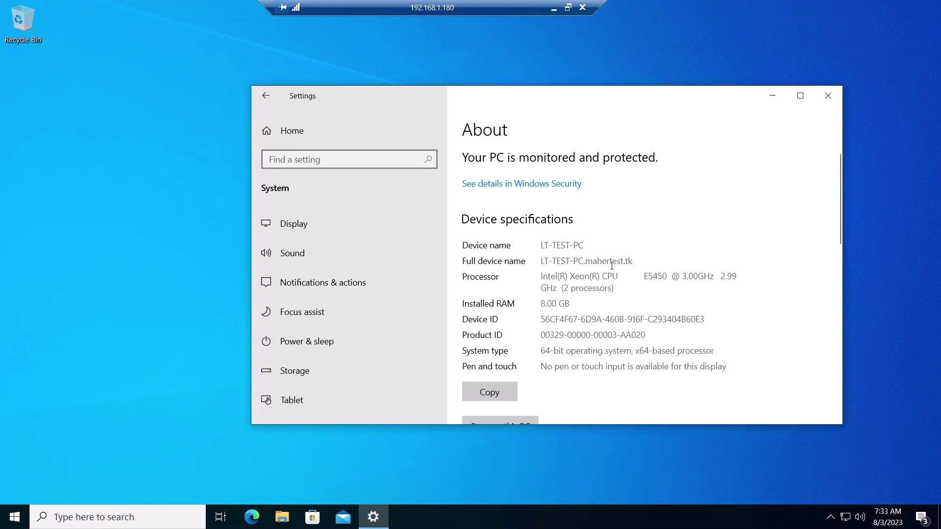
{"action": "left_click_drag", "start_coordinate": [611, 266], "coordinate": [540, 264]}
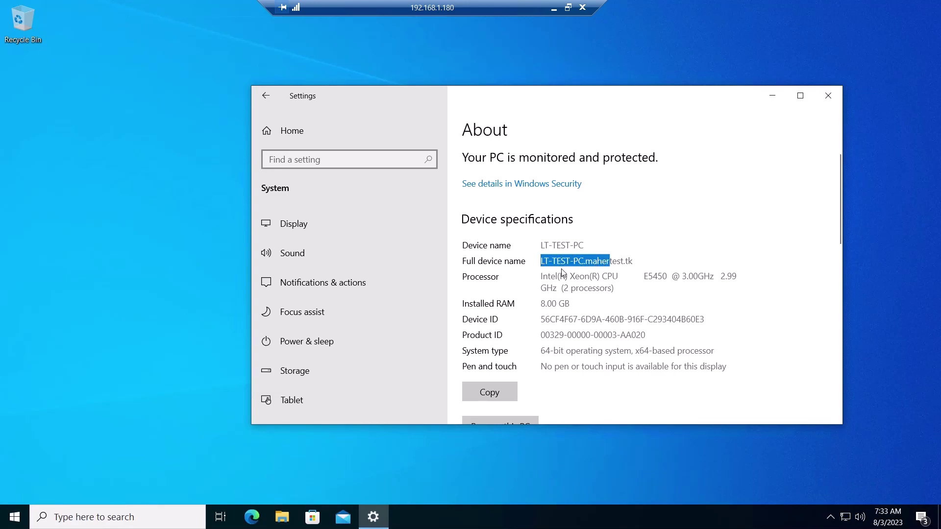
{"action": "left_click", "coordinate": [552, 7]}
Check that the delta sync in PowerShell reports Result: Success, then minimize the console
{"action": "left_click", "coordinate": [196, 517]}
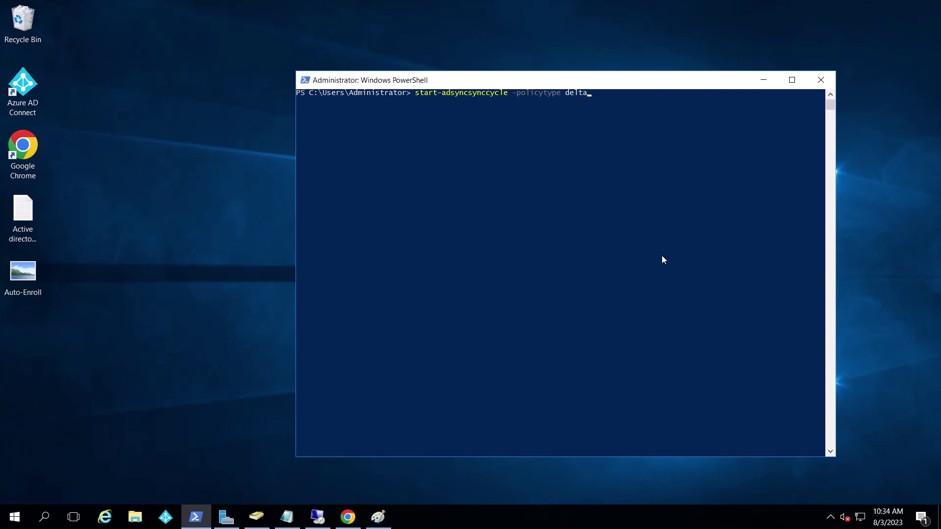
{"action": "left_click_drag", "start_coordinate": [539, 80], "coordinate": [484, 73]}
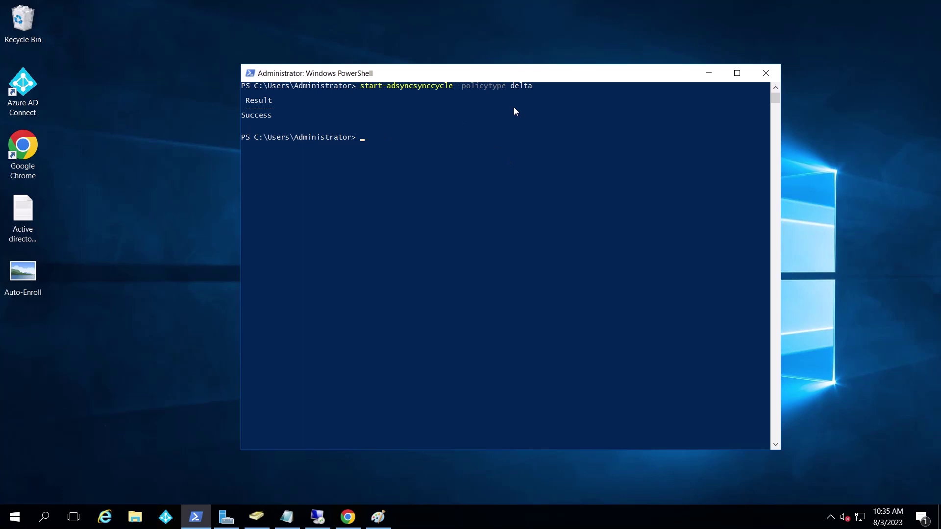
{"action": "left_click", "coordinate": [708, 74]}
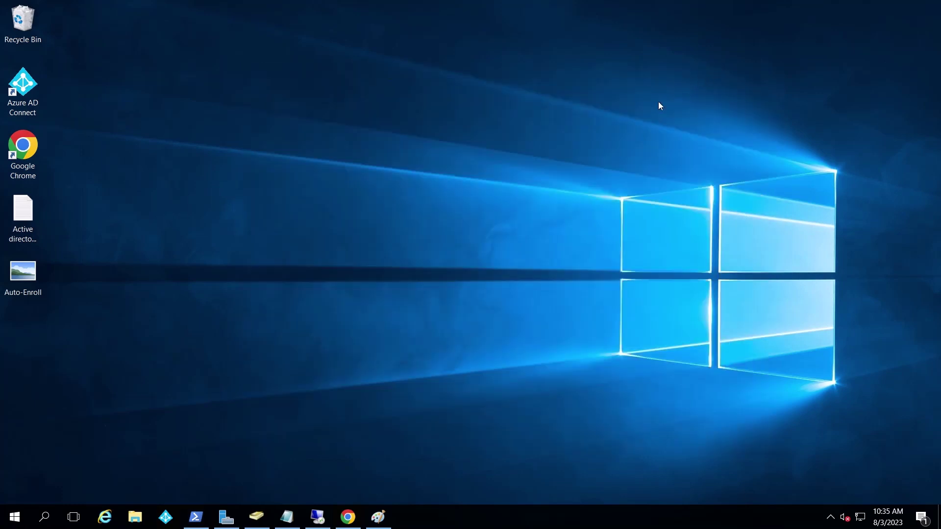
Refresh the Azure All devices list and confirm LT-TEST-PC$ is Hybrid Azure AD joined, registration Pending
{"action": "left_click", "coordinate": [347, 517]}
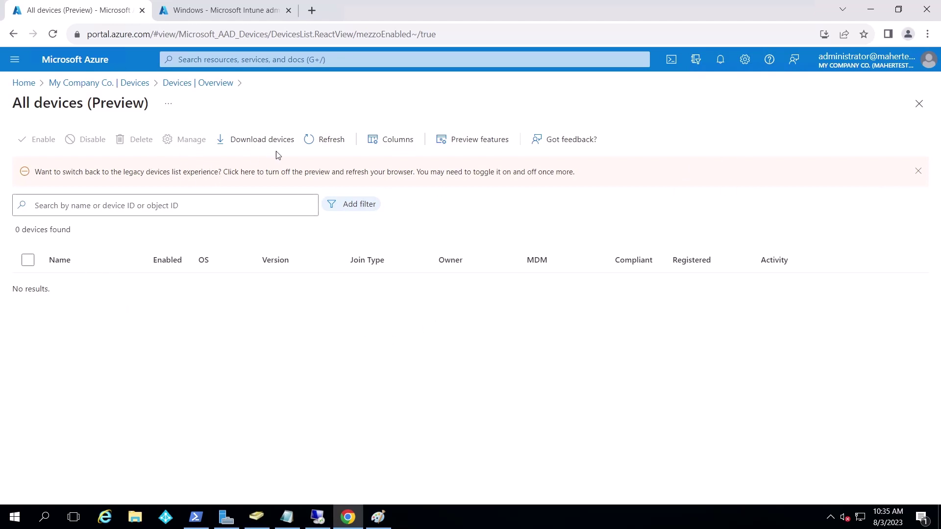
{"action": "left_click", "coordinate": [348, 147]}
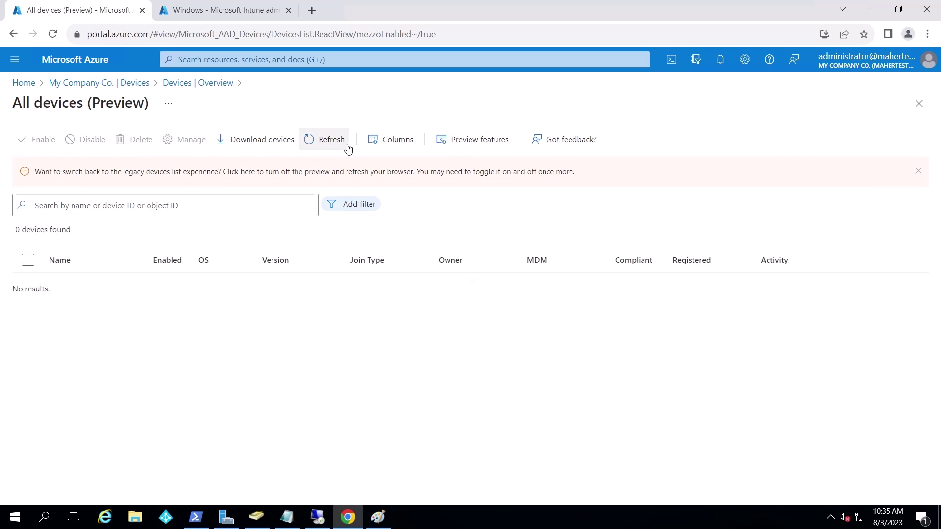
{"action": "left_click", "coordinate": [919, 103]}
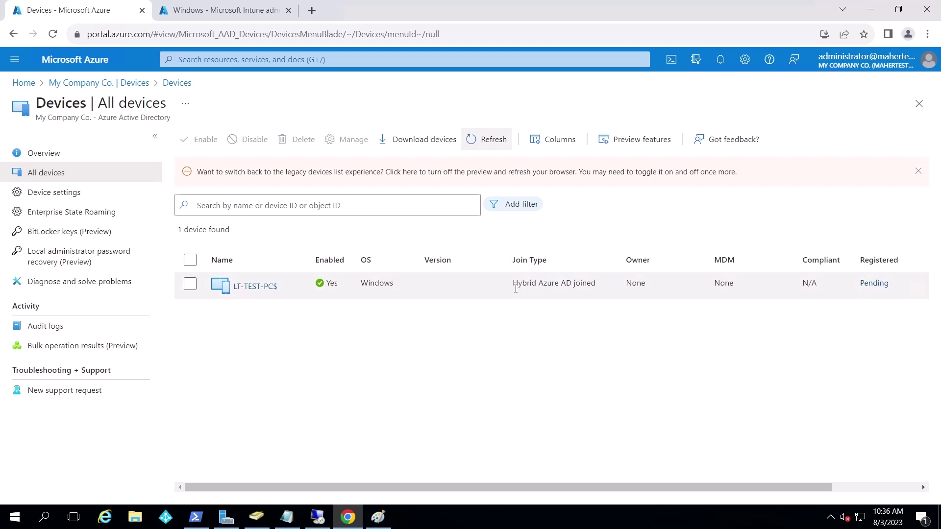
{"action": "left_click_drag", "start_coordinate": [516, 288], "coordinate": [589, 313]}
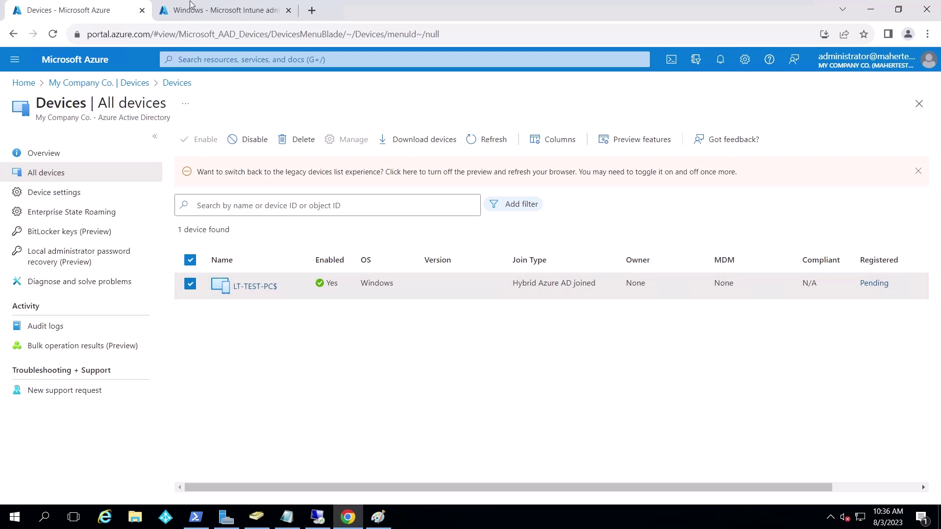
{"action": "left_click", "coordinate": [229, 10]}
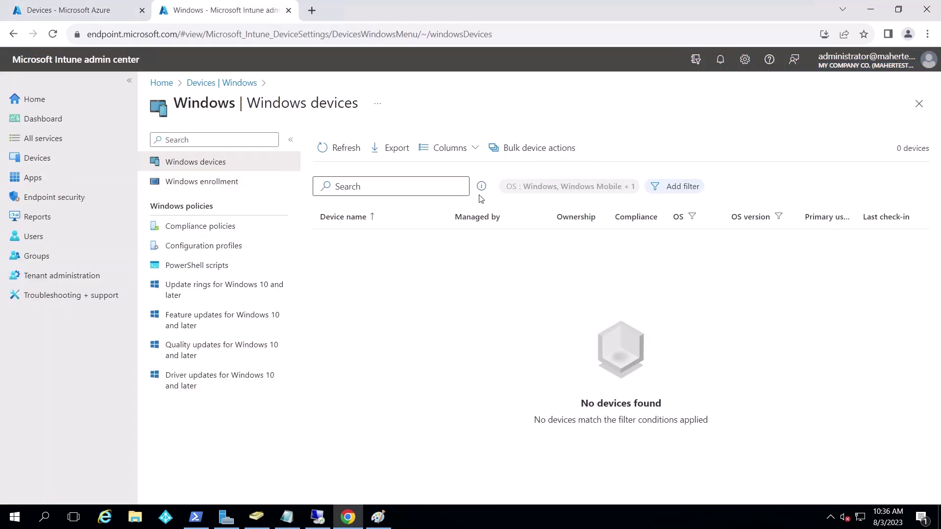
{"action": "left_click", "coordinate": [329, 150]}
{"action": "key", "text": "ctrl+shift+Tab"}
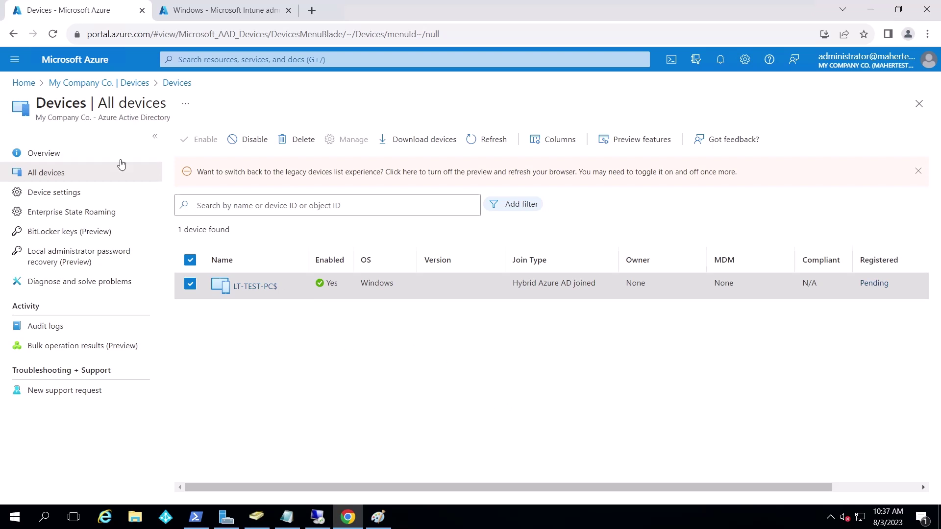
Open the MFA Enforced policy from Conditional Access's full policy list and switch Enable policy to On
{"action": "left_click", "coordinate": [71, 84]}
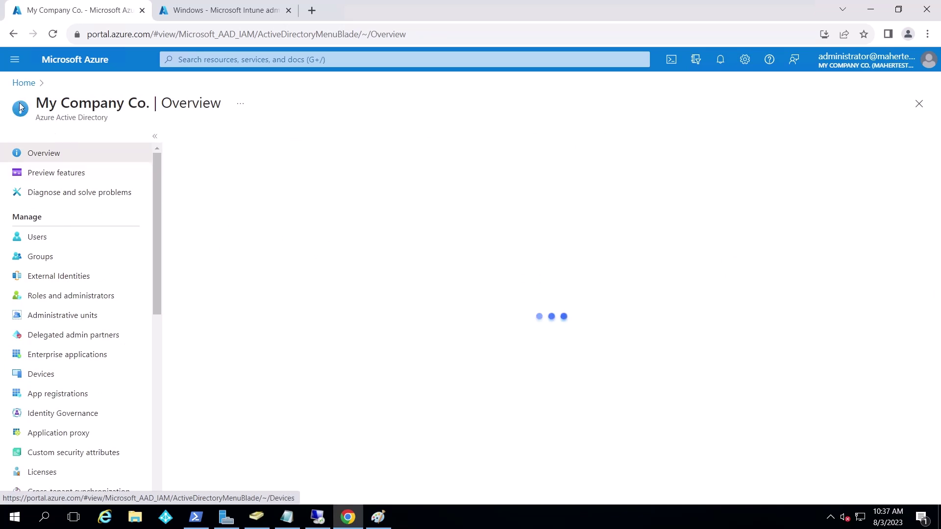
{"action": "left_click", "coordinate": [24, 83]}
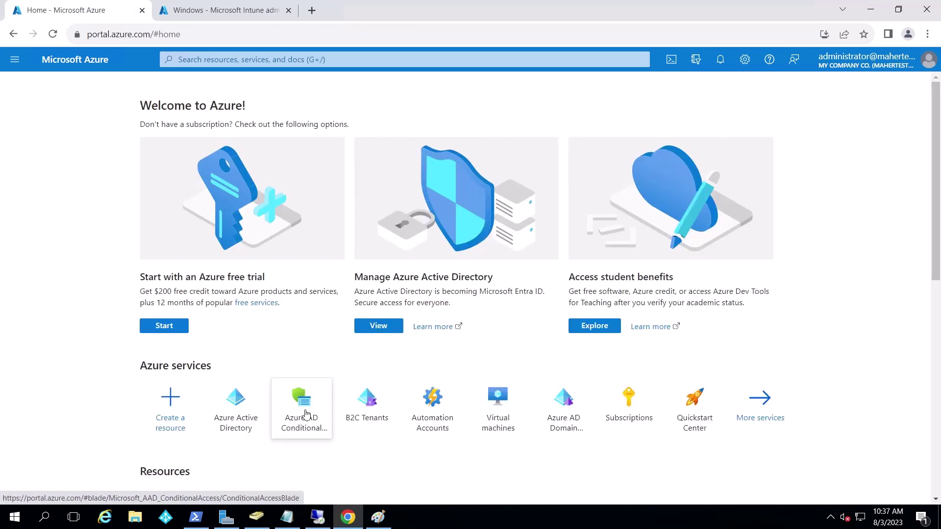
{"action": "left_click", "coordinate": [303, 412]}
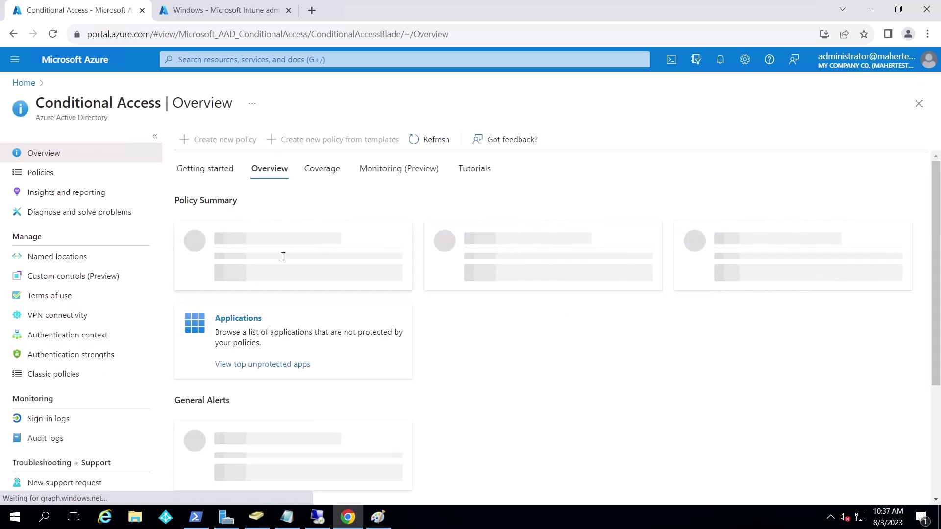
{"action": "left_click", "coordinate": [242, 268]}
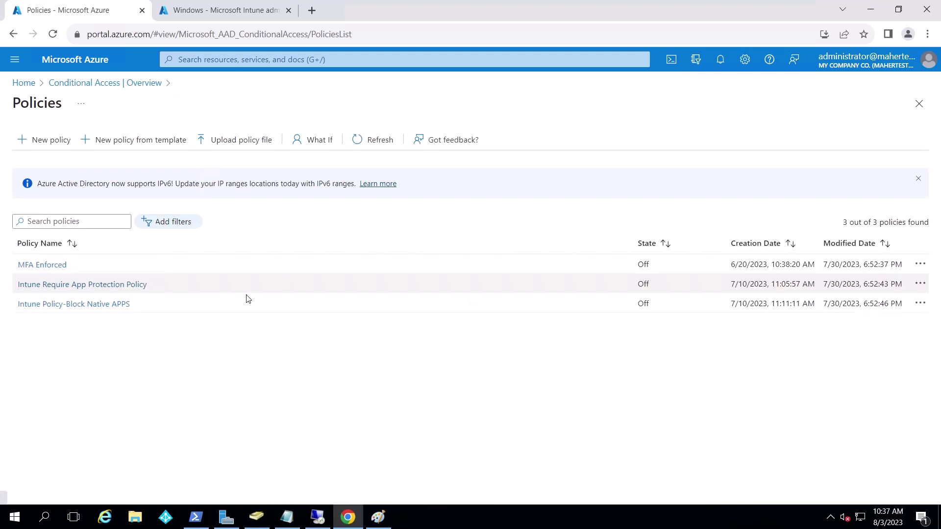
{"action": "left_click", "coordinate": [46, 269]}
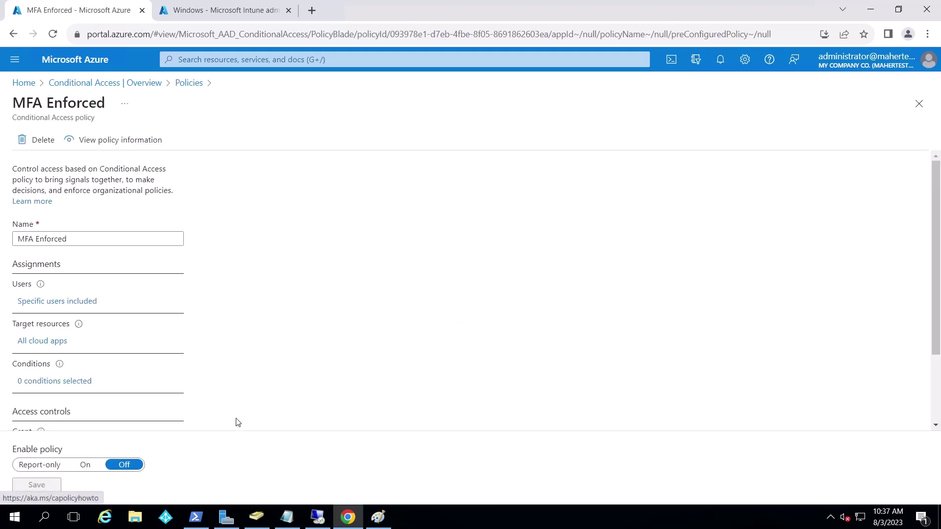
{"action": "scroll", "coordinate": [235, 421], "scroll_direction": "down", "scroll_amount": 2}
{"action": "left_click", "coordinate": [85, 464]}
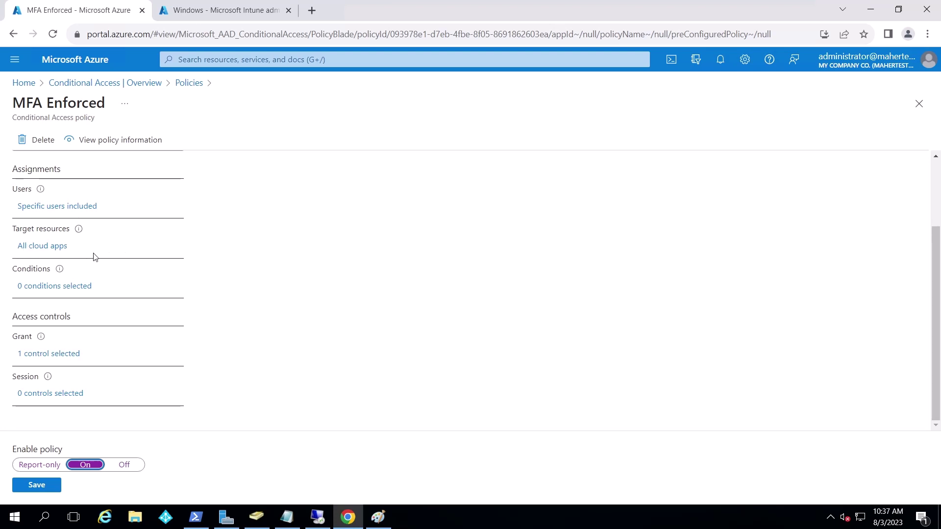
Exclude the Microsoft Intune Enrollment cloud app from MFA Enforced and save the policy
{"action": "left_click", "coordinate": [41, 251]}
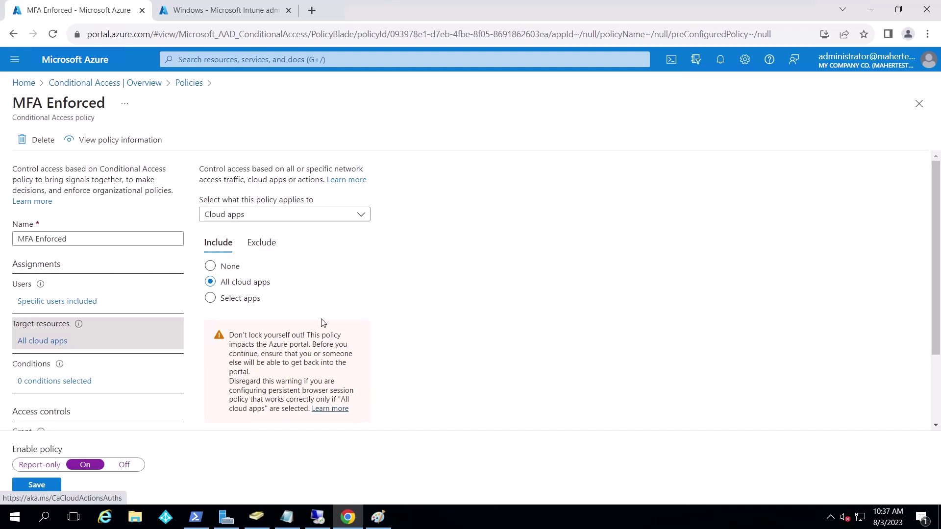
{"action": "left_click", "coordinate": [265, 248]}
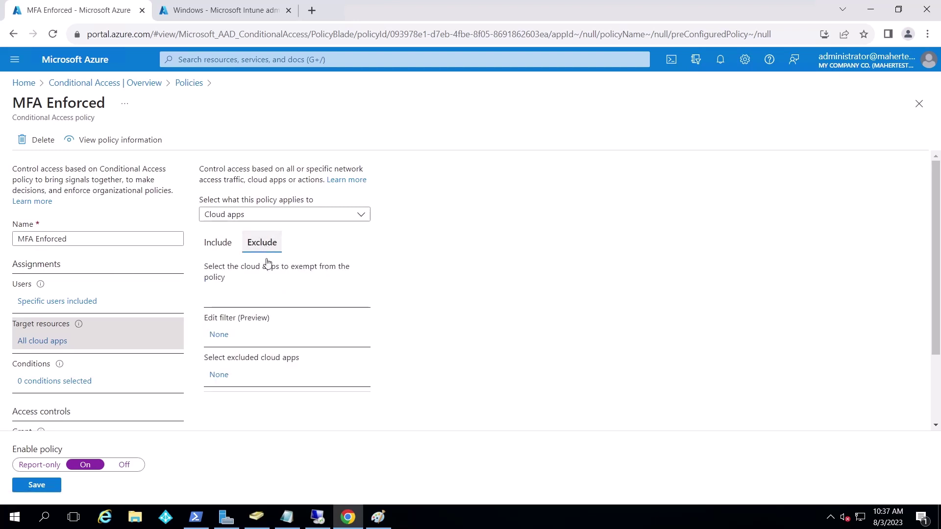
{"action": "left_click", "coordinate": [219, 374]}
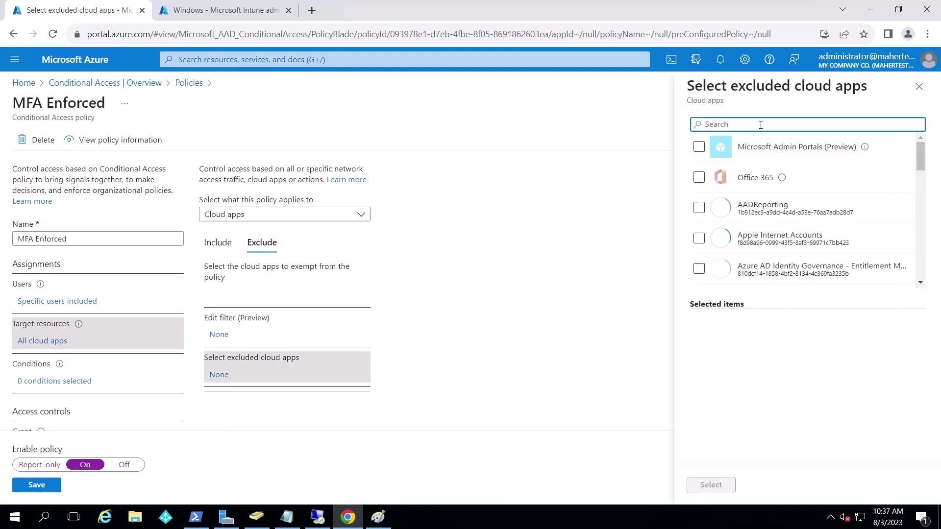
{"action": "type", "text": "intune e"}
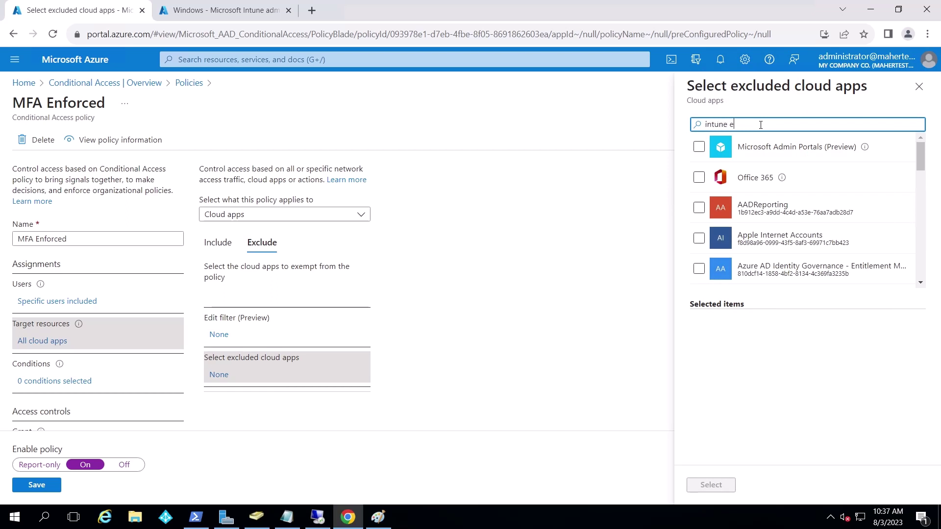
{"action": "type", "text": "n"}
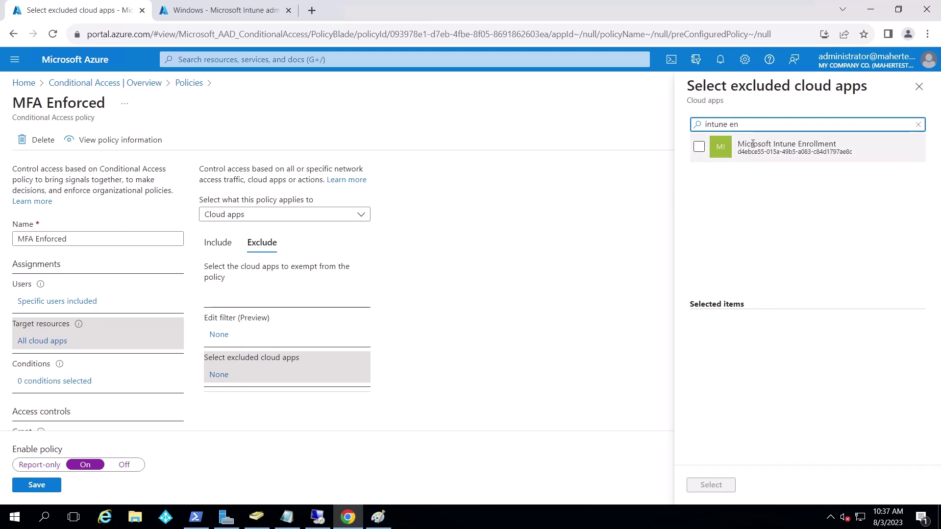
{"action": "left_click", "coordinate": [699, 147]}
{"action": "left_click", "coordinate": [695, 483]}
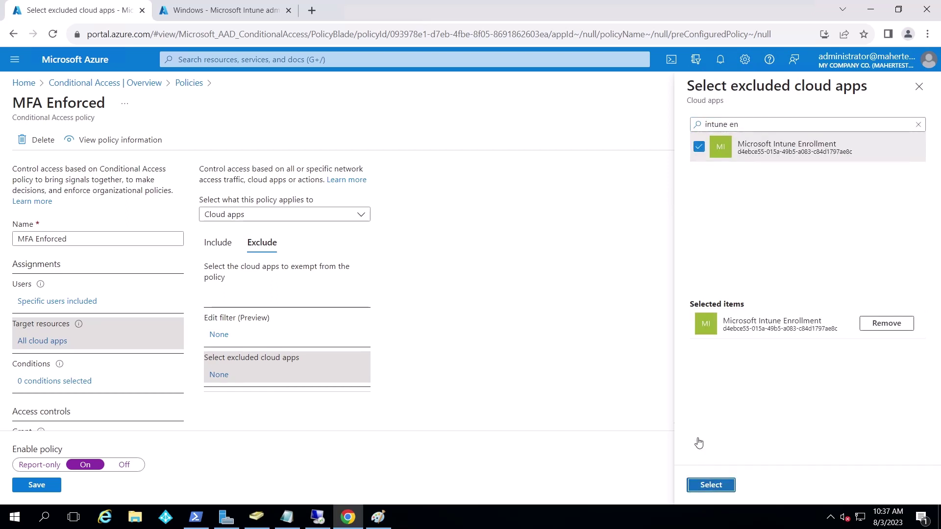
{"action": "left_click", "coordinate": [34, 484]}
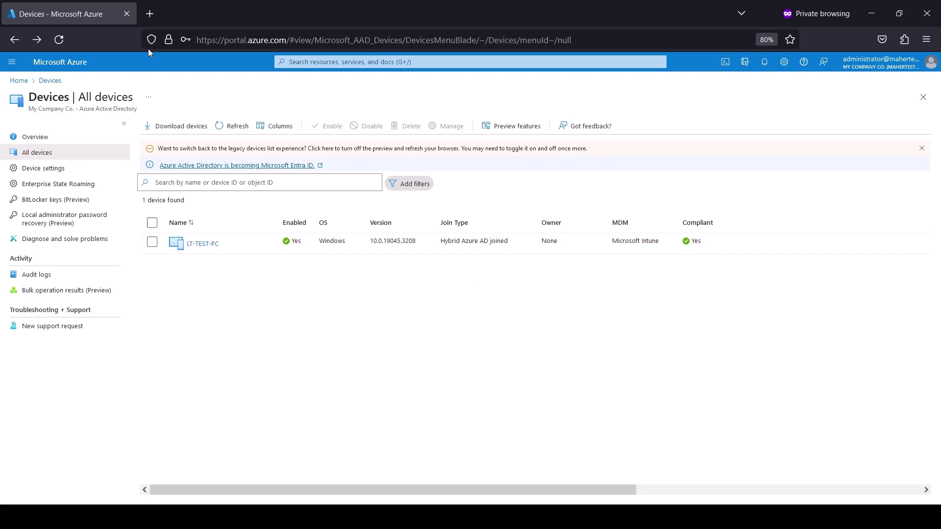
Open a new private browser tab
{"action": "left_click", "coordinate": [150, 14]}
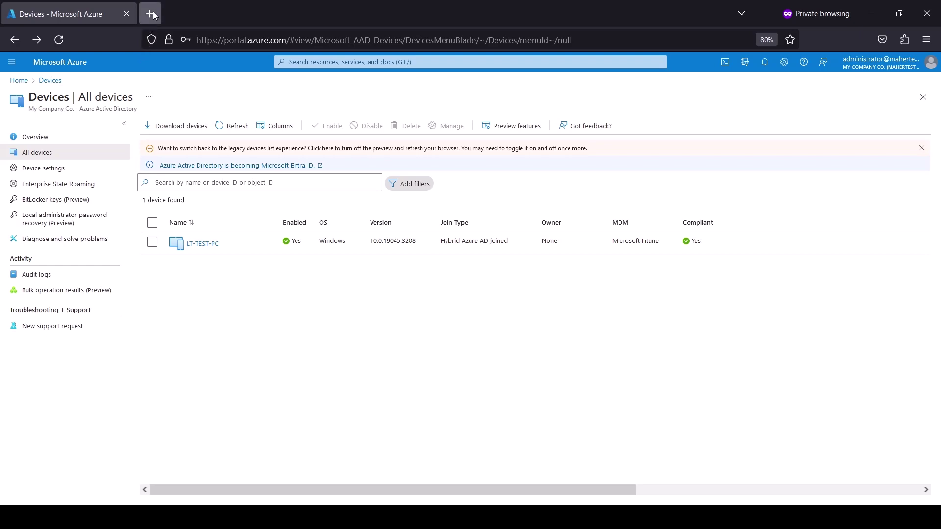
Go to endpoint.microsoft.com and open the Intune Windows devices list
{"action": "type", "text": "end"}
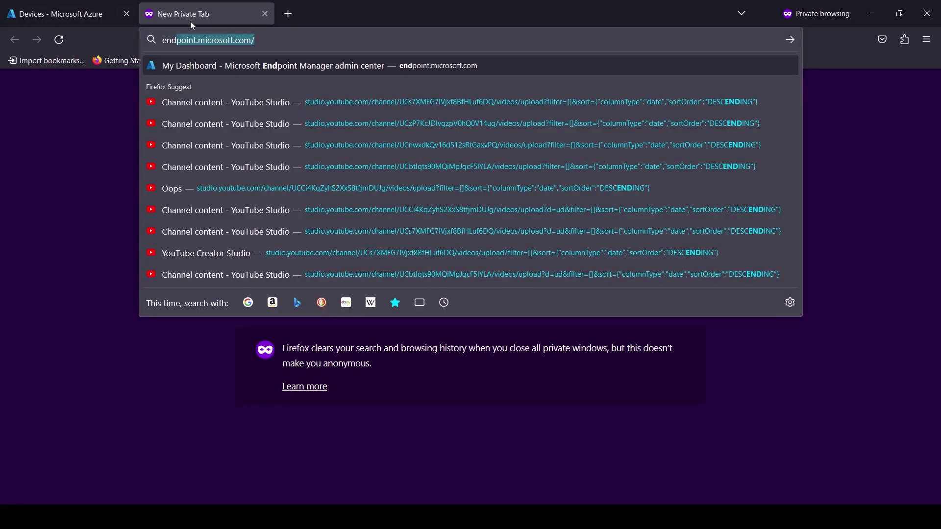
{"action": "key", "text": "Return"}
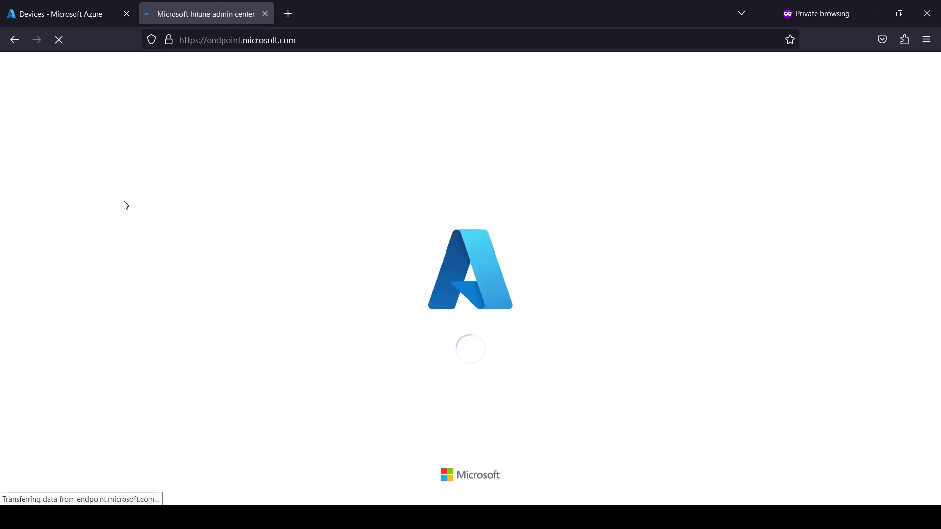
{"action": "left_click", "coordinate": [83, 172]}
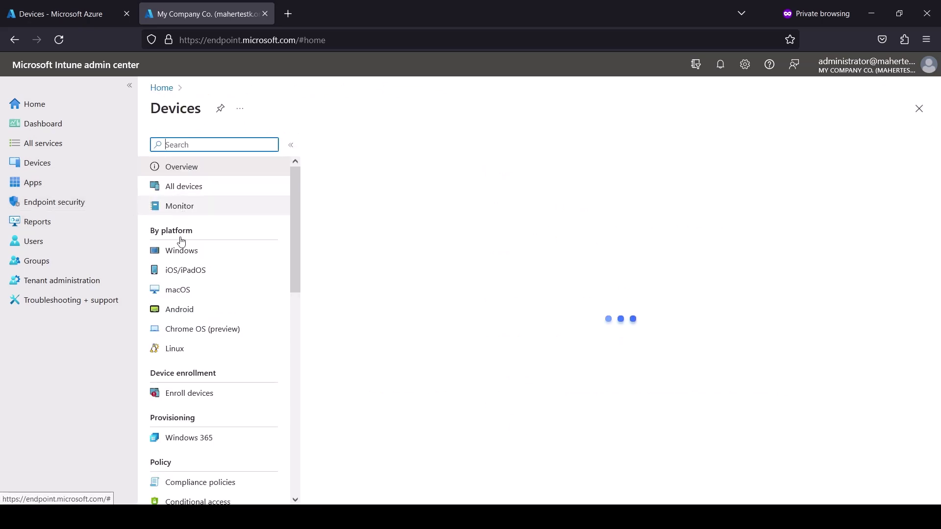
{"action": "left_click", "coordinate": [182, 250]}
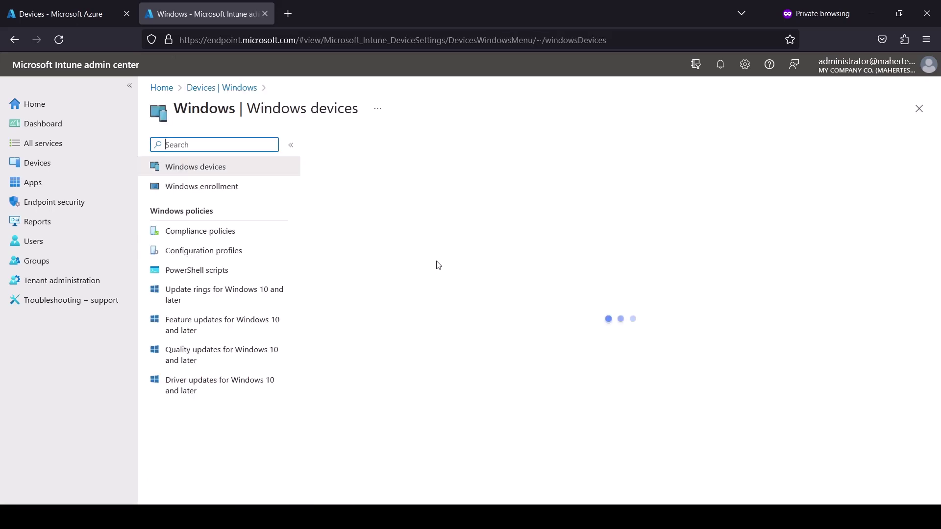